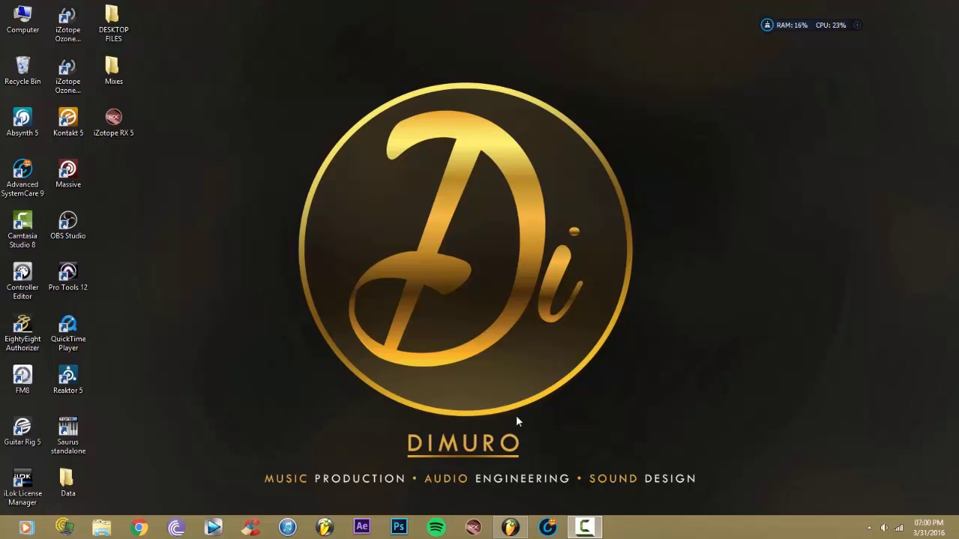
# Bring FL Studio forward and open the piano roll for the 808 (Electric) channel
pyautogui.click(511, 528)
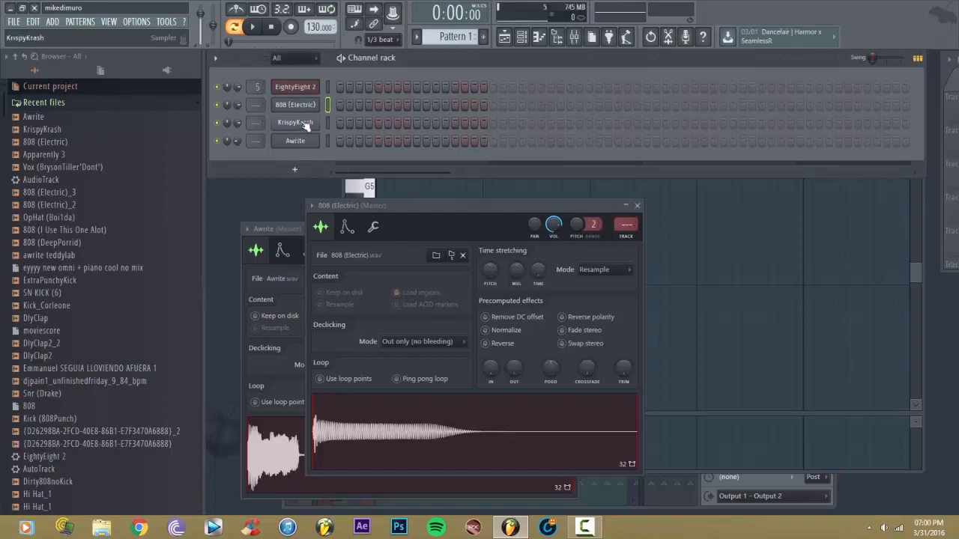
pyautogui.click(310, 109)
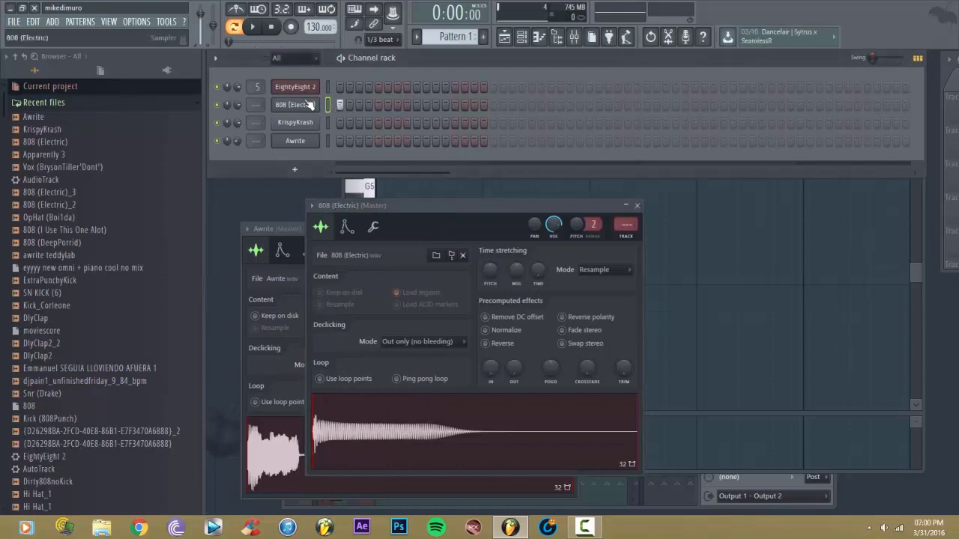
pyautogui.rightClick(313, 105)
pyautogui.click(345, 105)
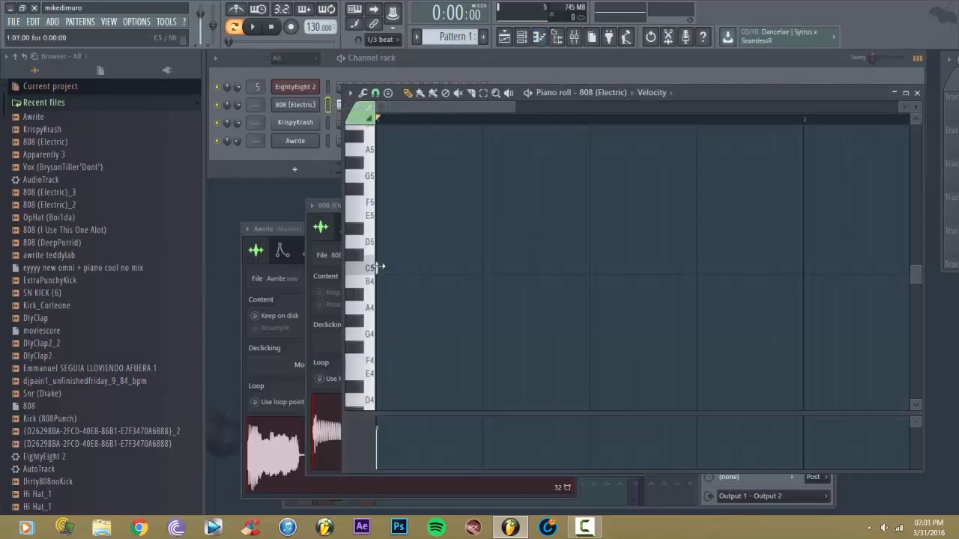
# Draw a long C5 base note from the start and a short G5 note just after it
pyautogui.moveTo(380, 267); pyautogui.dragTo(701, 266)
pyautogui.scroll(3, 495, 270)
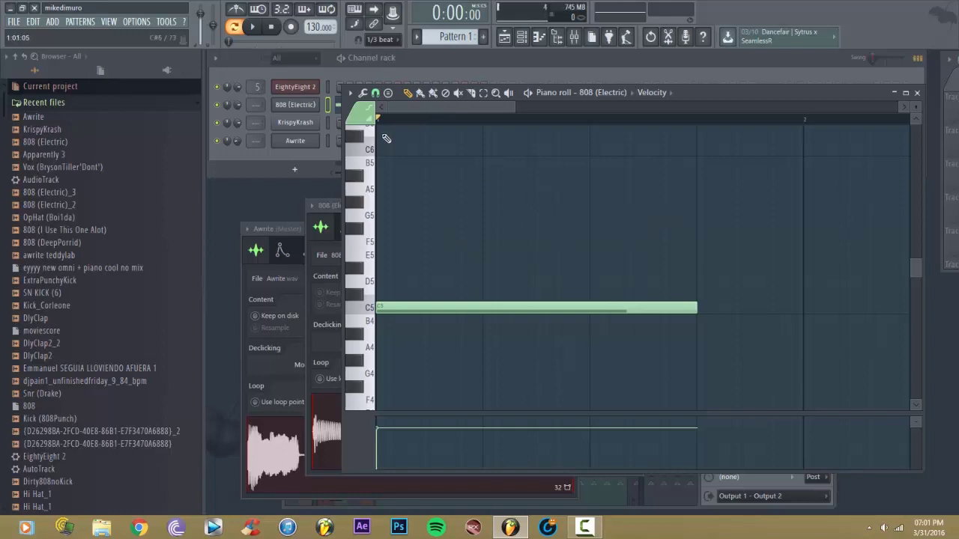
pyautogui.click(438, 218)
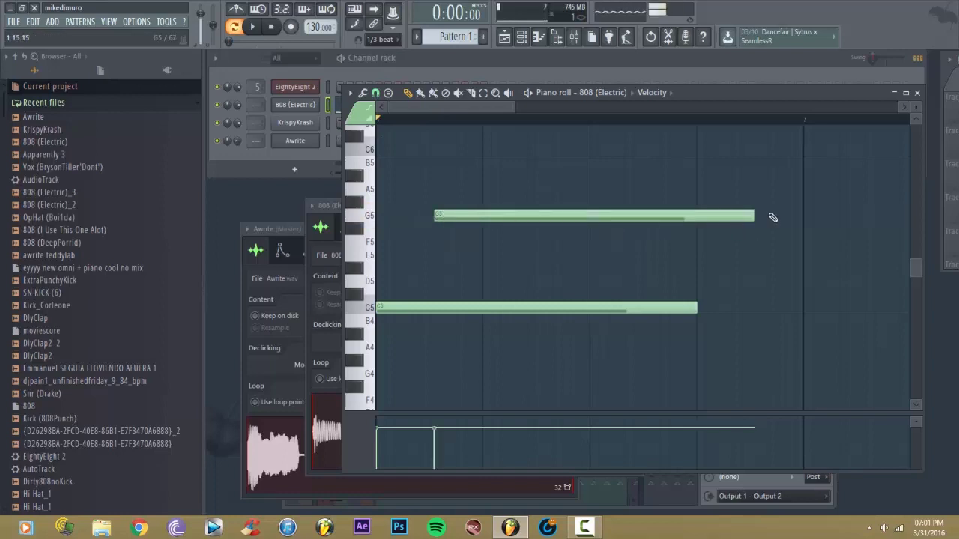
pyautogui.moveTo(759, 217); pyautogui.dragTo(450, 227)
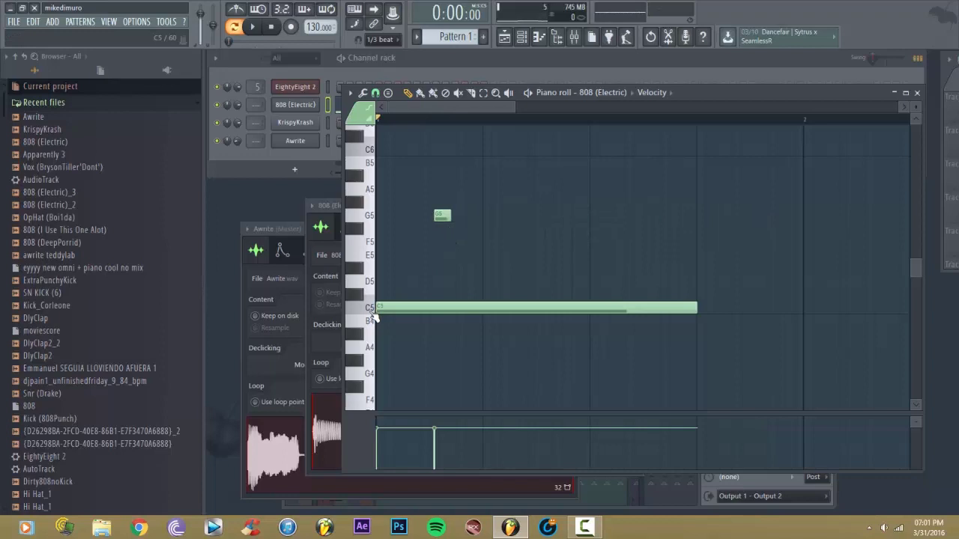
pyautogui.click(374, 217)
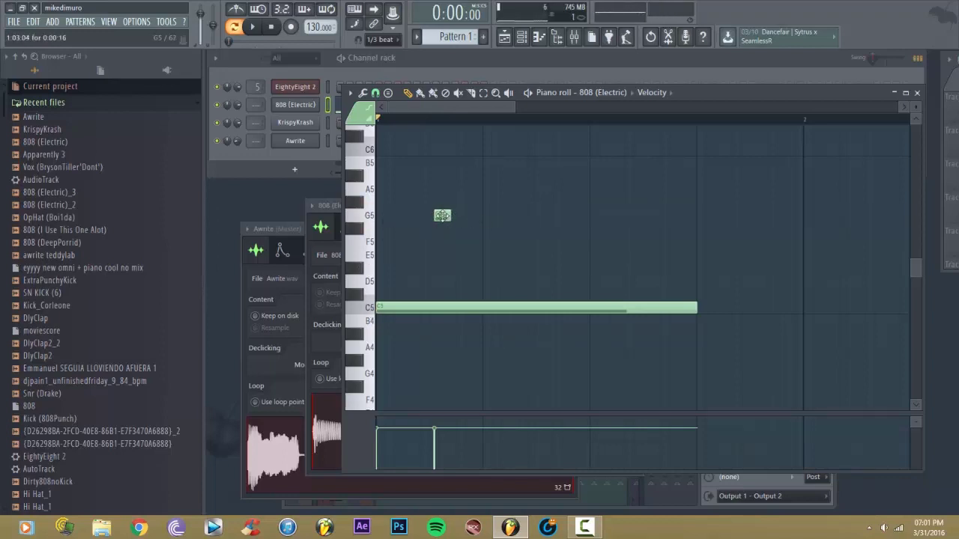
pyautogui.moveTo(442, 216); pyautogui.dragTo(439, 216)
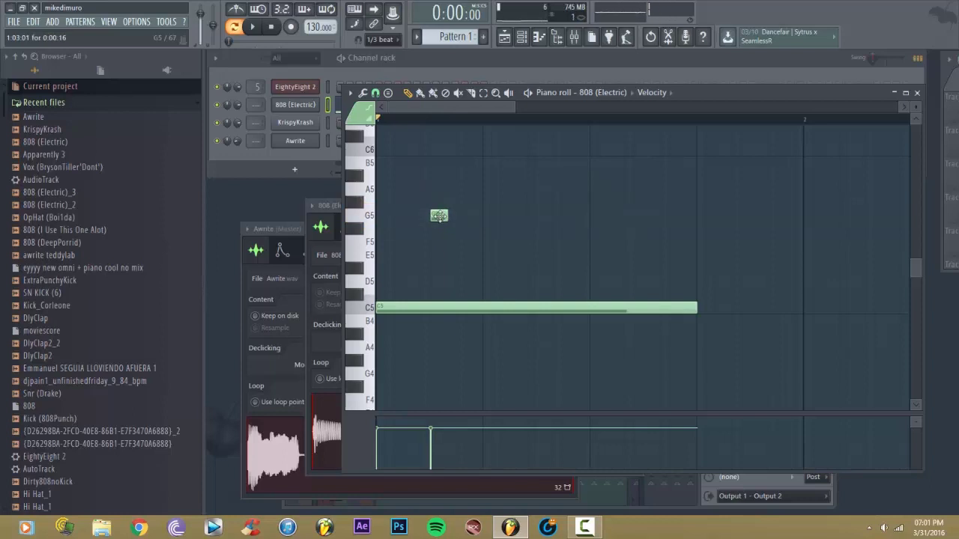
# Make the G5 note a slide note in its Note properties and preview the glide
pyautogui.doubleClick(439, 216)
pyautogui.click(412, 248)
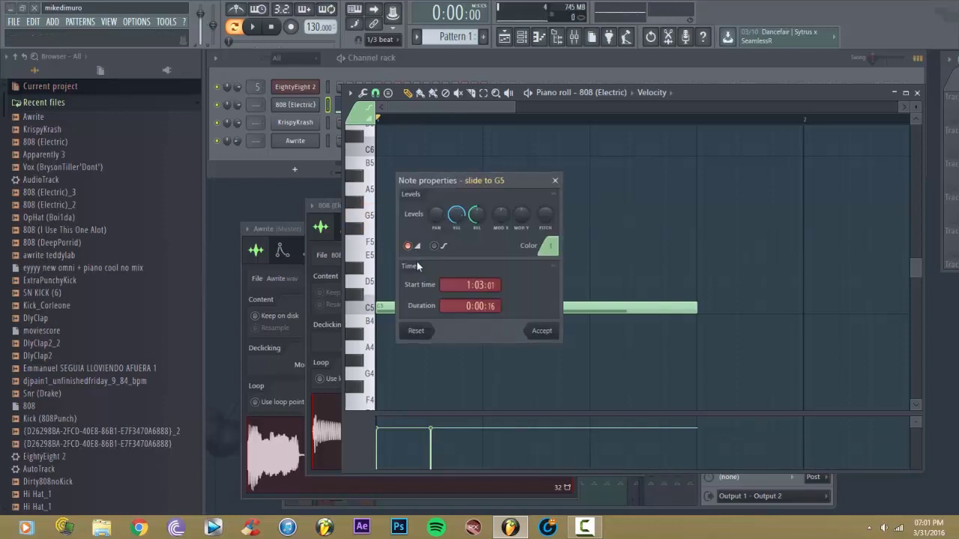
pyautogui.press('Return')
pyautogui.press('space')
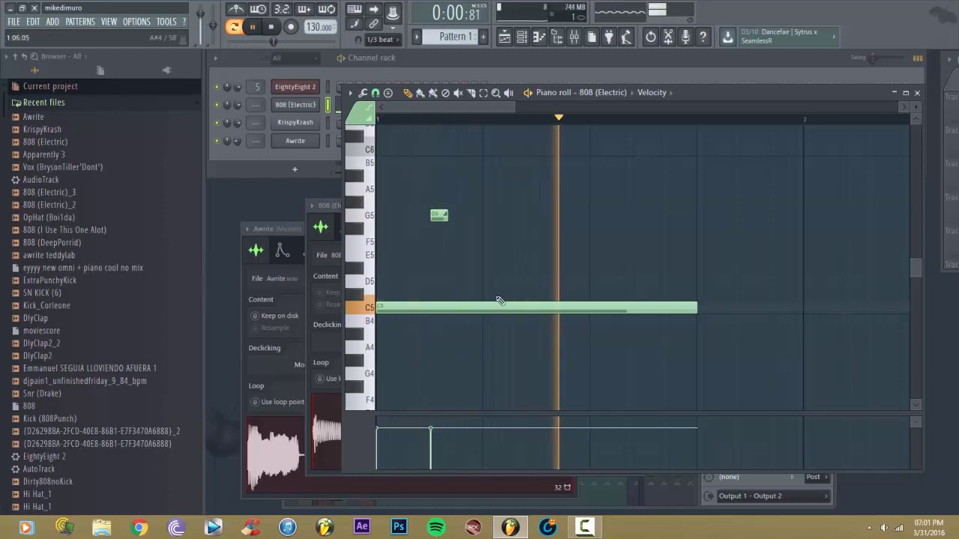
pyautogui.press('space')
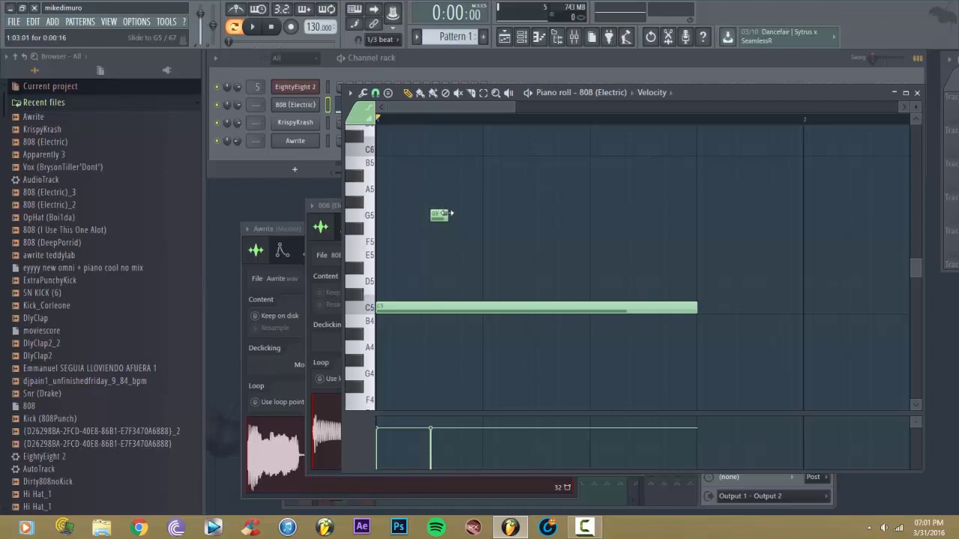
# Shorten the G5 slide note to a tiny sliver and replay the pattern
pyautogui.moveTo(447, 214); pyautogui.dragTo(431, 214)
pyautogui.press('space')
pyautogui.press('space')
pyautogui.moveTo(431, 214)
pyautogui.mouseDown()
pyautogui.moveTo(726, 217)
pyautogui.moveTo(440, 225)
pyautogui.mouseUp()
pyautogui.press('space')
pyautogui.press('space')
# Set the 808 (Electric) sample's time-stretching mode to e3 mono
pyautogui.click(289, 110)
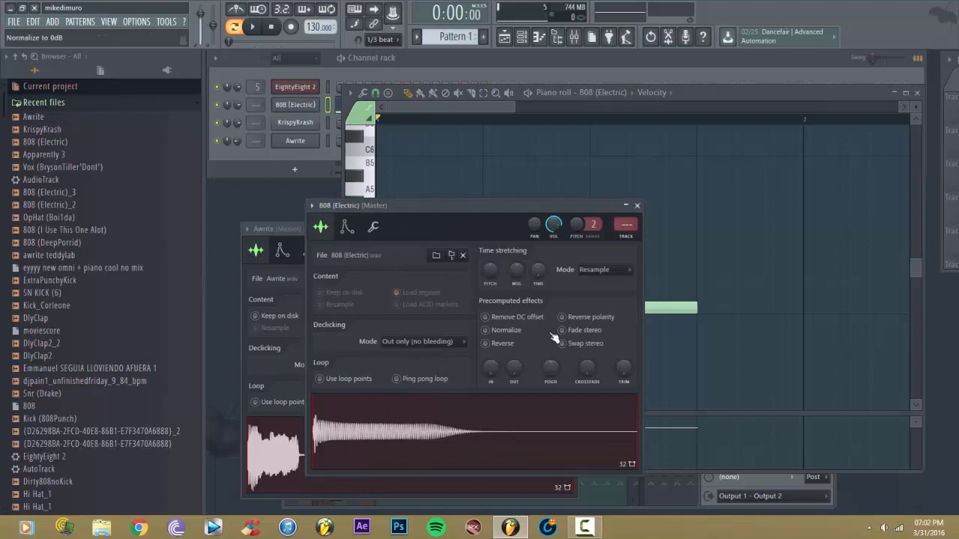
pyautogui.click(595, 271)
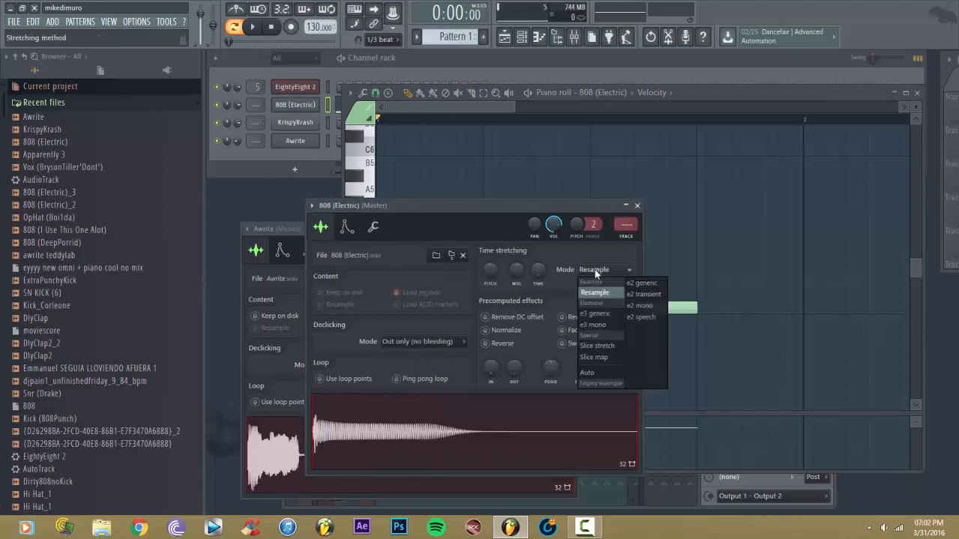
pyautogui.click(382, 210)
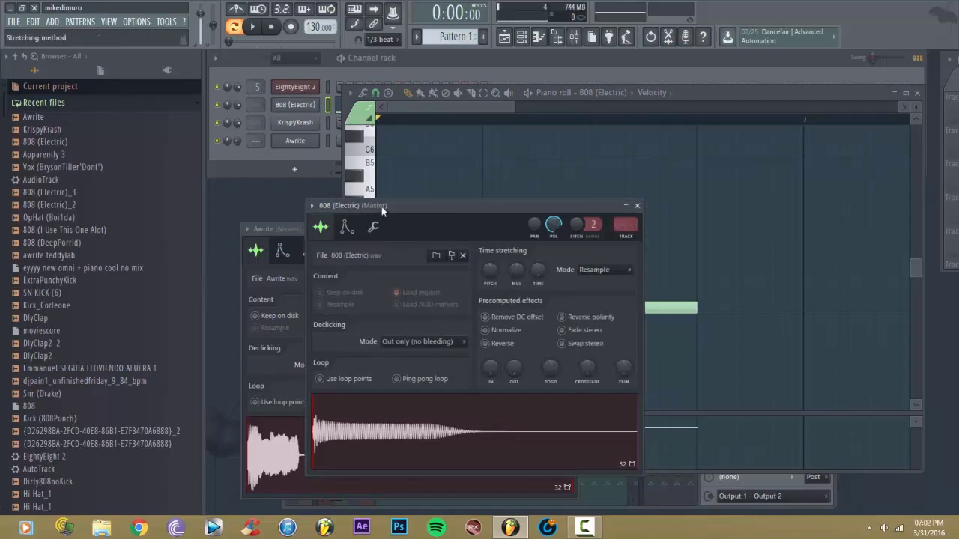
pyautogui.moveTo(371, 207); pyautogui.dragTo(383, 217)
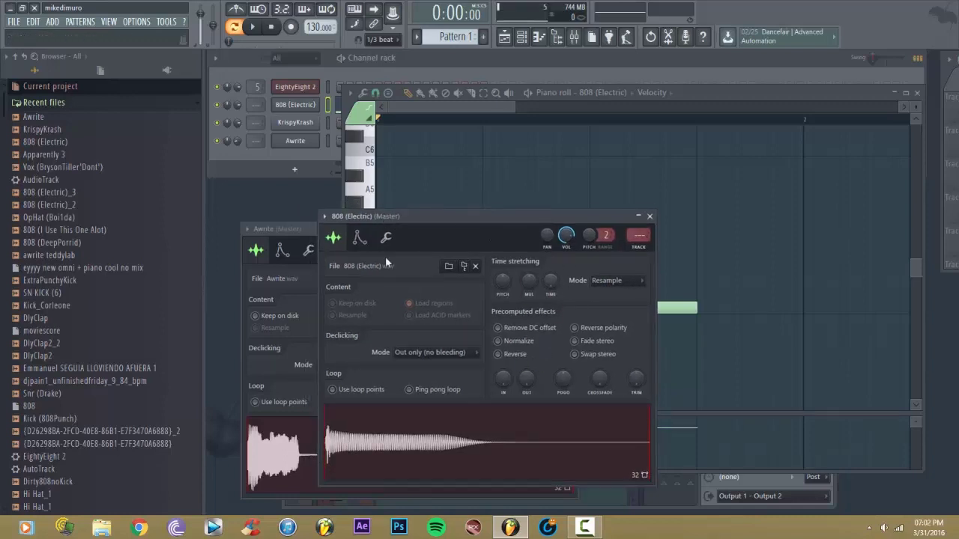
pyautogui.click(636, 283)
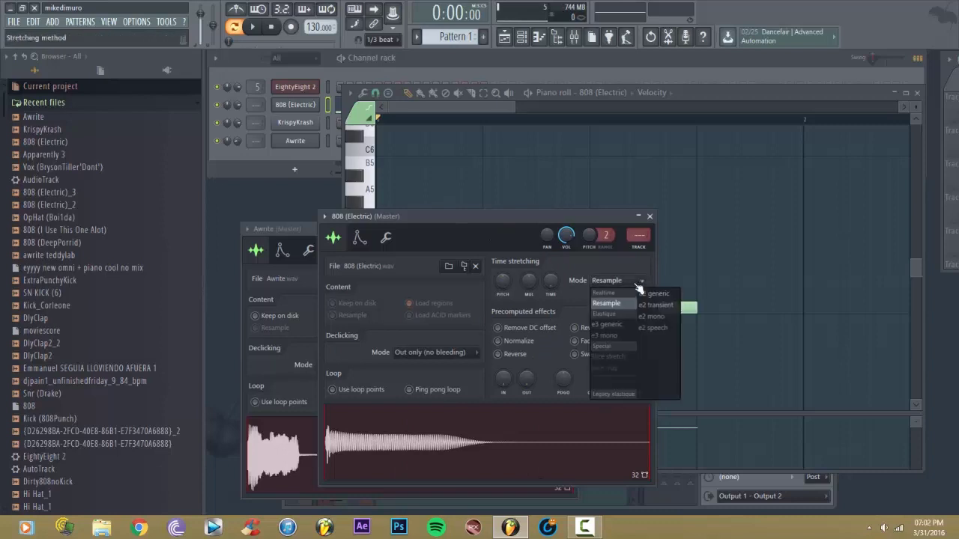
pyautogui.click(609, 336)
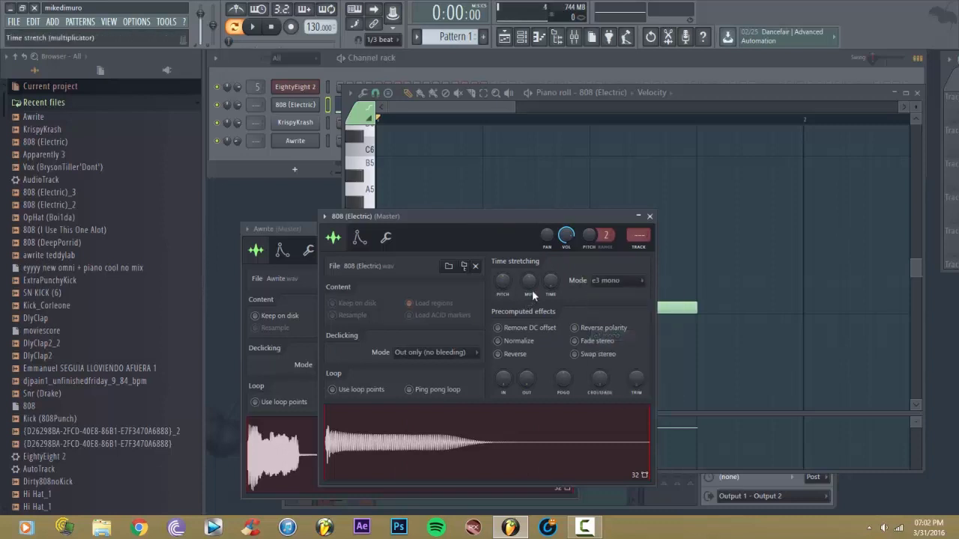
# Raise the time-stretch MUL to about 186.61% and play the pattern
pyautogui.moveTo(532, 296); pyautogui.dragTo(533, 291)
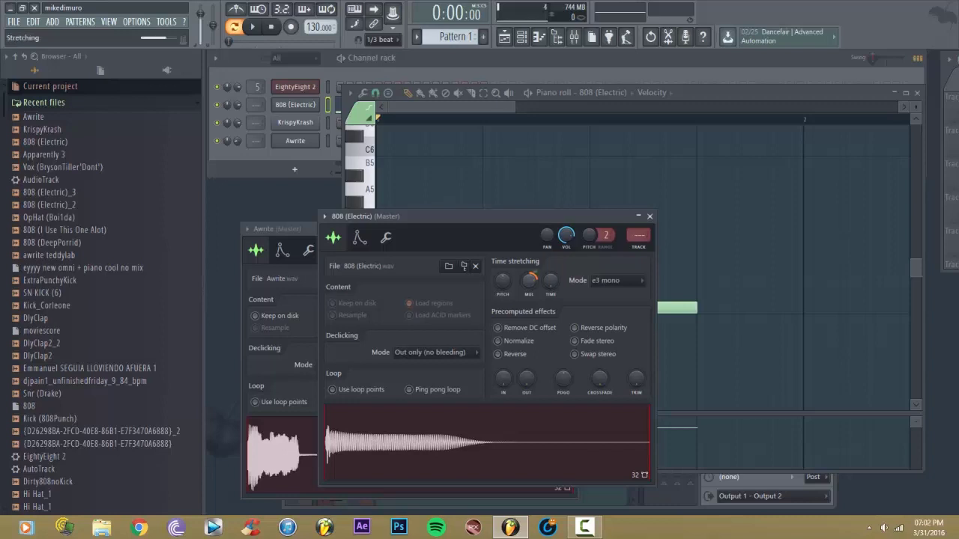
pyautogui.moveTo(529, 281); pyautogui.dragTo(529, 281)
pyautogui.click(497, 457)
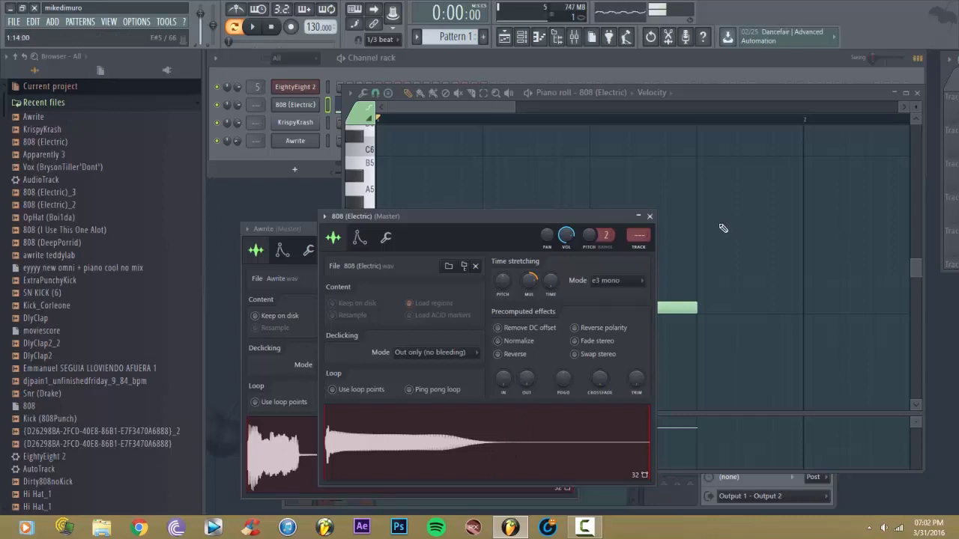
pyautogui.click(741, 193)
pyautogui.press('space')
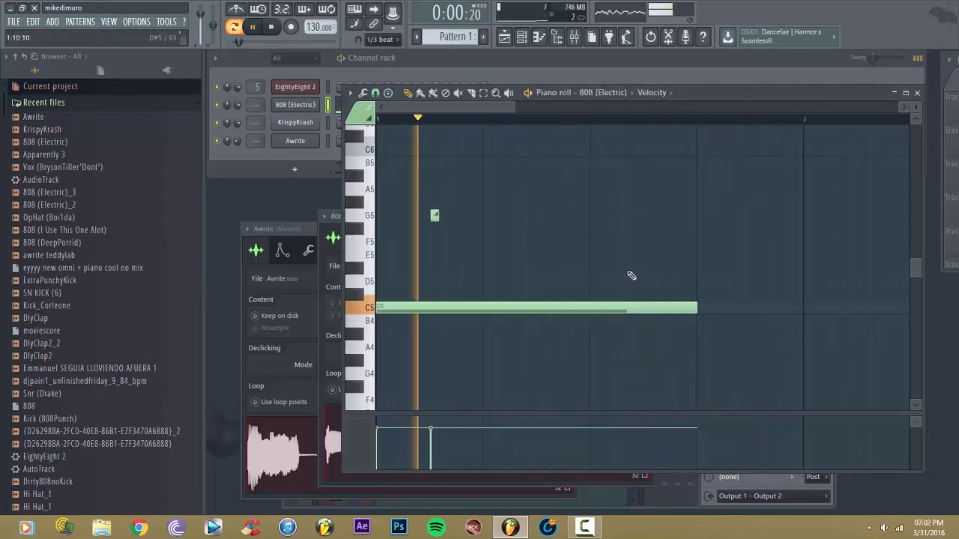
# Replay the 808 pattern to hear the stretched sample
pyautogui.press('space')
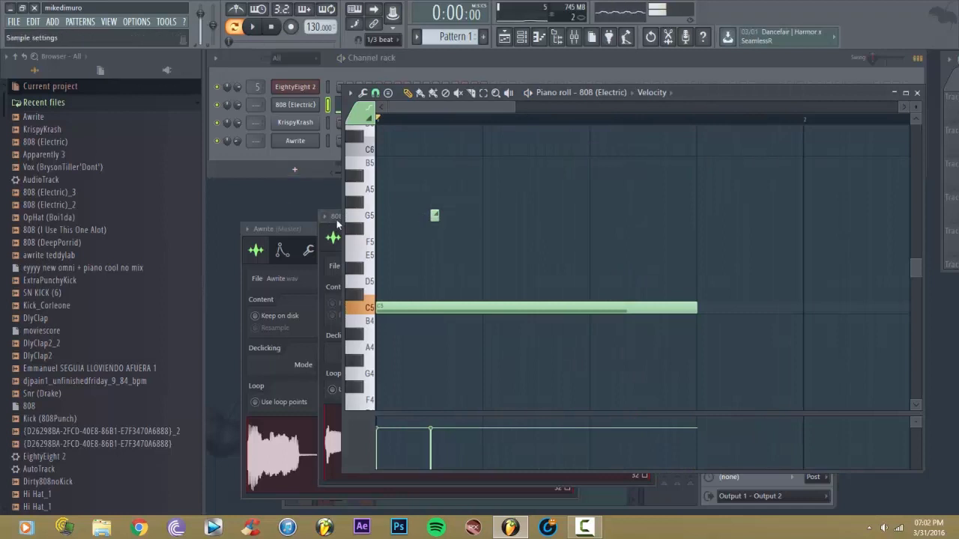
pyautogui.click(335, 220)
pyautogui.click(399, 217)
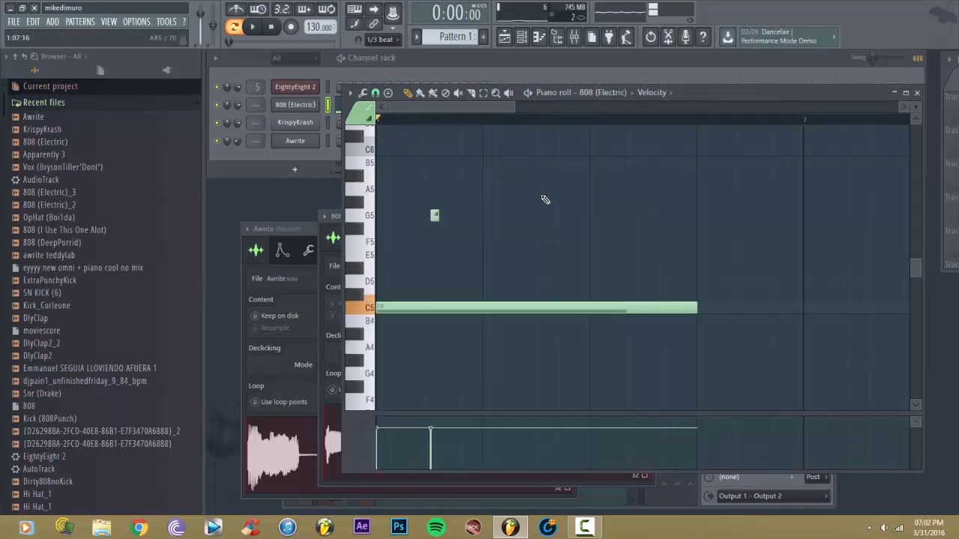
pyautogui.scroll(-2, 385, 221)
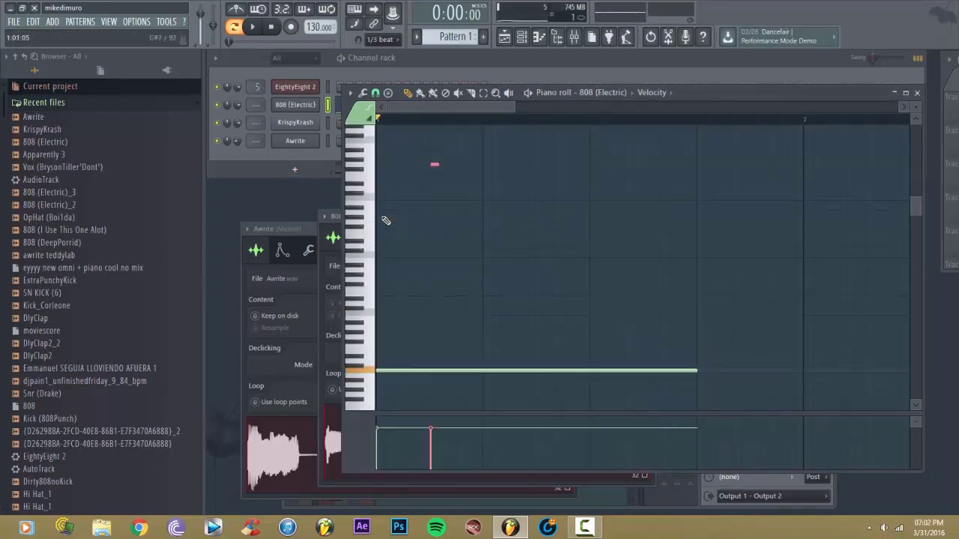
pyautogui.press('space')
pyautogui.press('space')
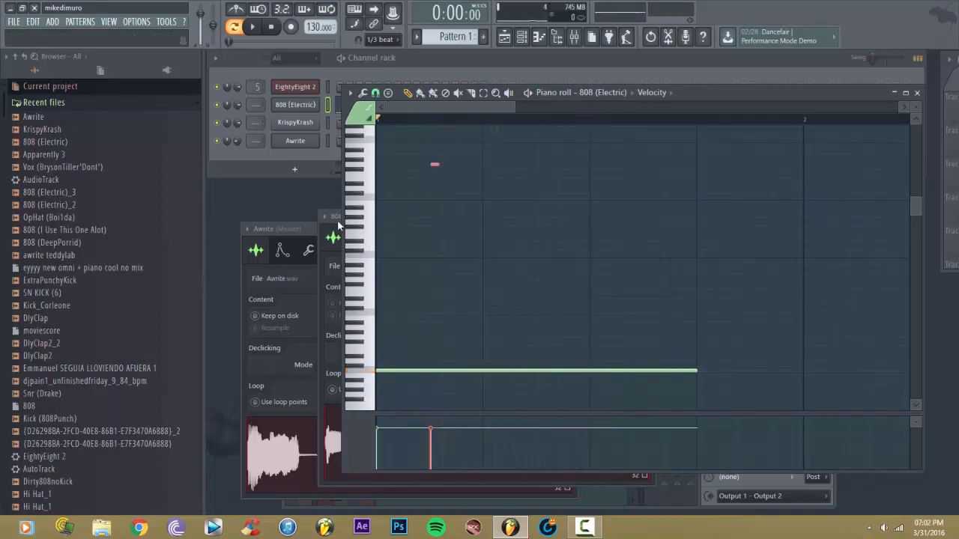
pyautogui.press('space')
pyautogui.press('space')
# Stretch the 808 sample's timing longer and audition several keys
pyautogui.click(338, 225)
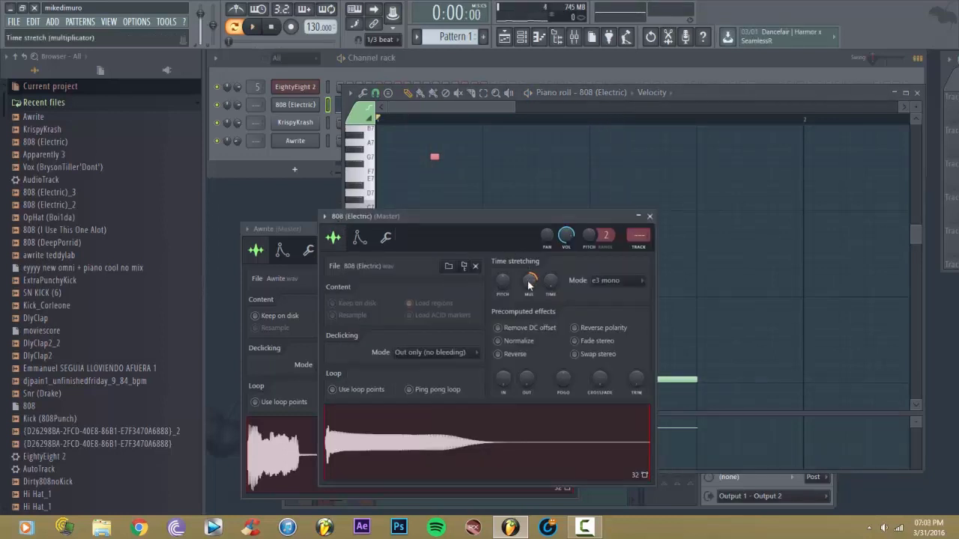
pyautogui.moveTo(529, 283); pyautogui.dragTo(529, 297)
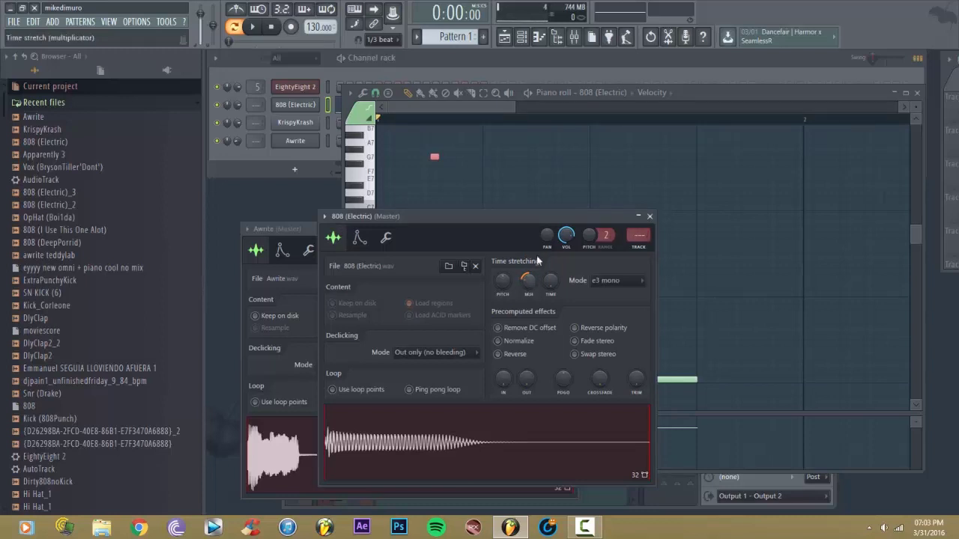
pyautogui.click(494, 162)
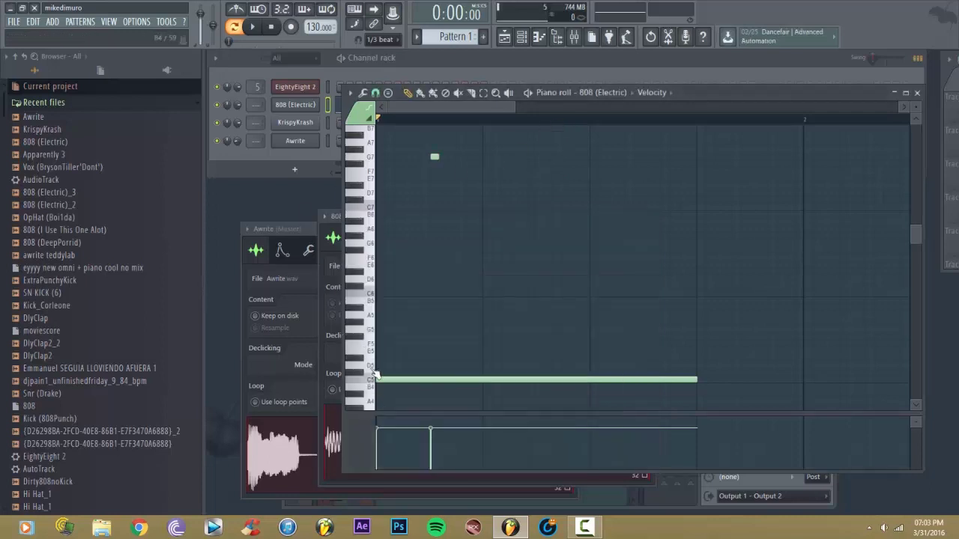
pyautogui.scroll(2, 378, 204)
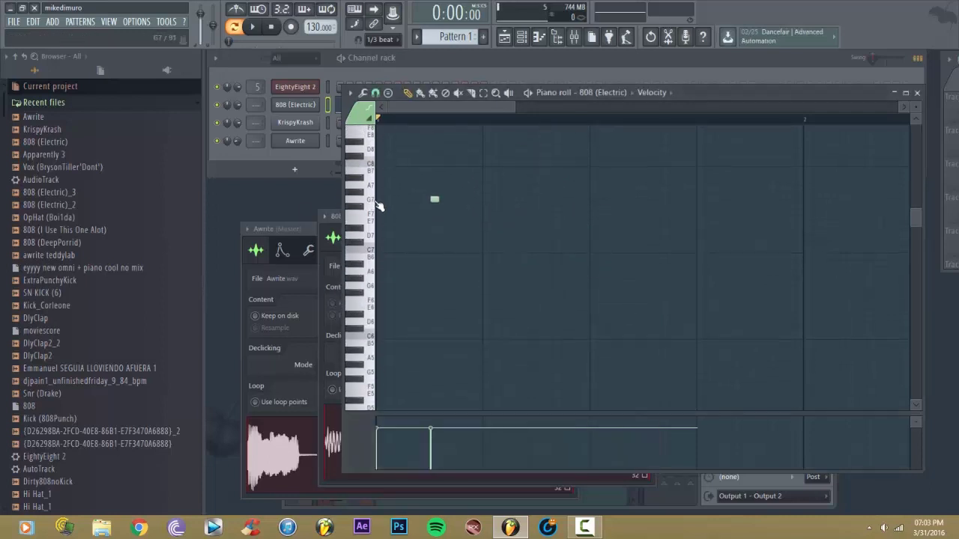
pyautogui.click(373, 142)
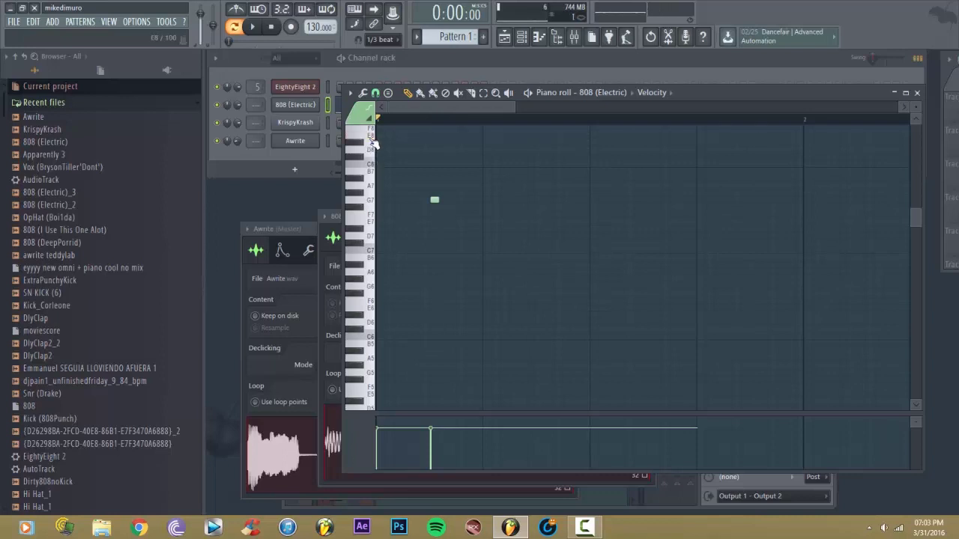
pyautogui.click(375, 222)
pyautogui.click(376, 331)
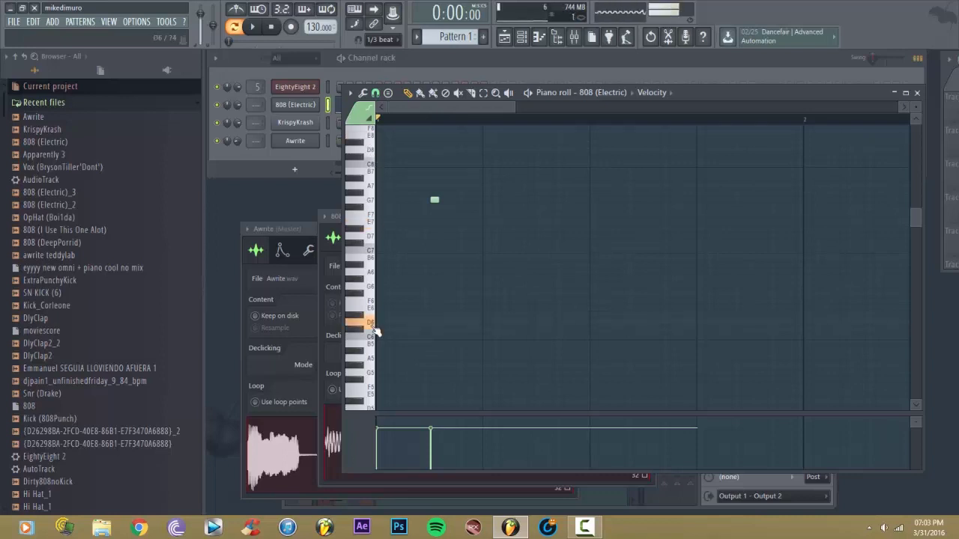
# Return the 808 time-stretch to default and bring up the KrispyKrash channel options
pyautogui.click(336, 217)
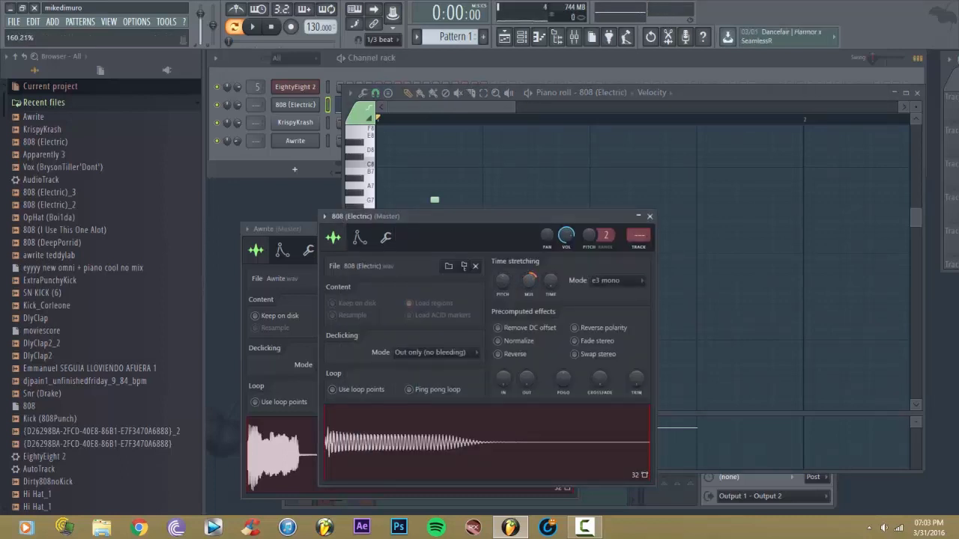
pyautogui.moveTo(529, 281); pyautogui.dragTo(529, 281)
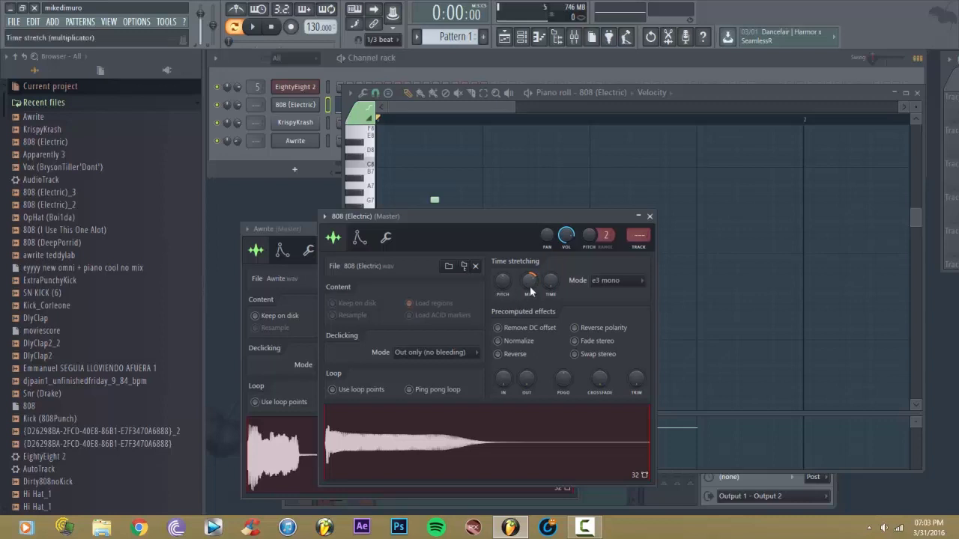
pyautogui.scroll(-2, 529, 286)
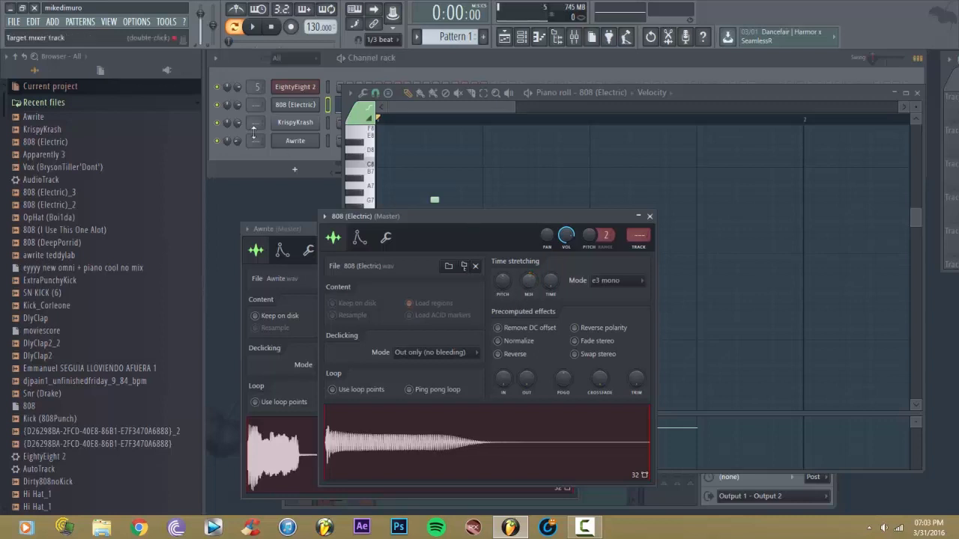
pyautogui.click(300, 122)
pyautogui.rightClick(316, 120)
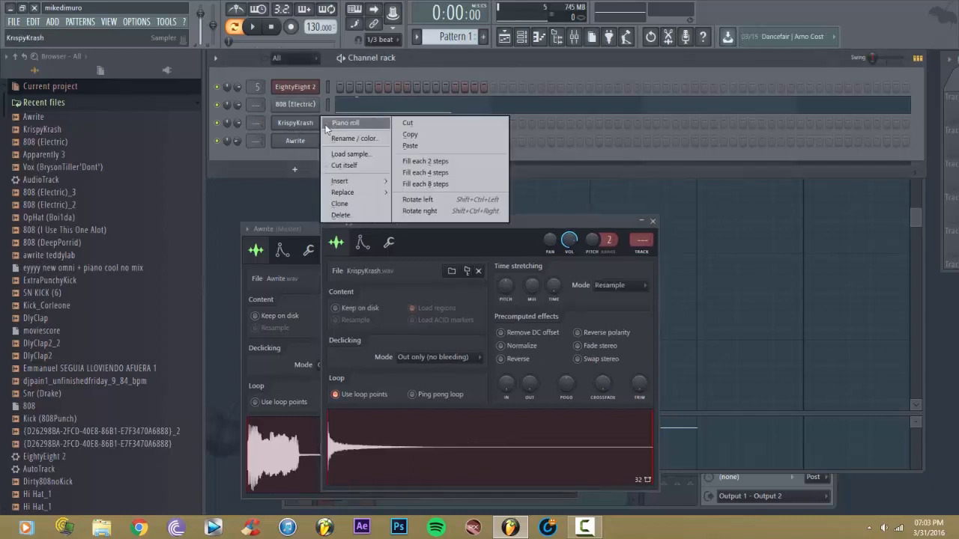
# In the KrispyKrash piano roll, draw a non-slide C5 note from the start and lengthen it to 0:07:20
pyautogui.click(346, 123)
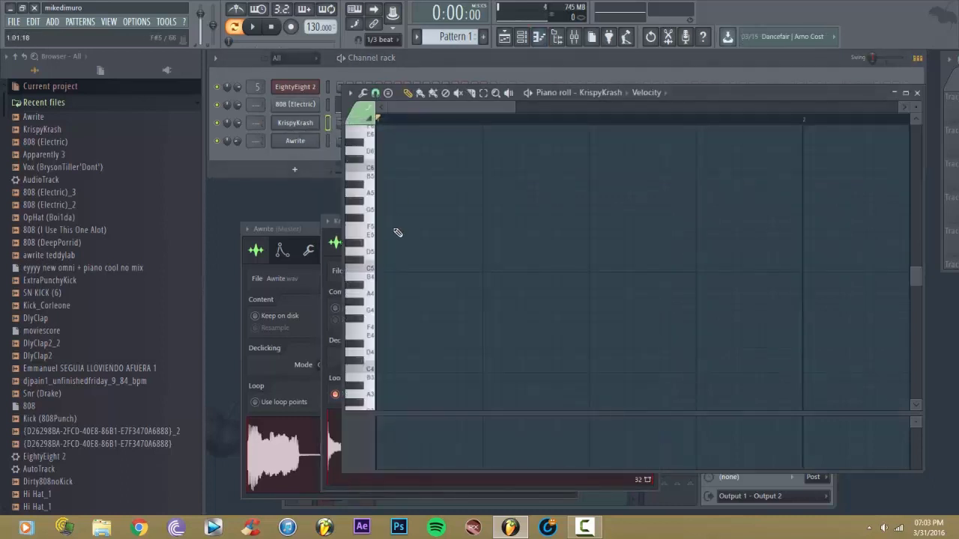
pyautogui.scroll(3, 389, 281)
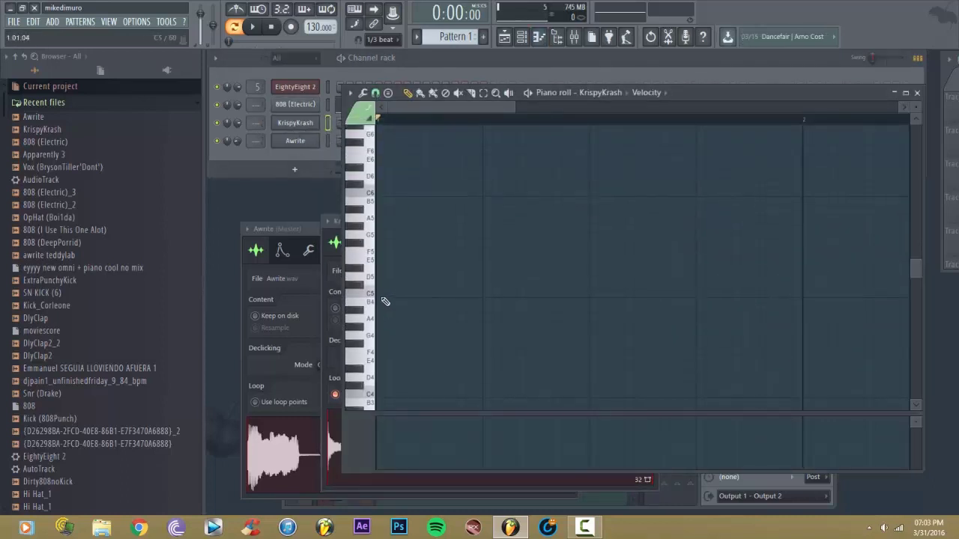
pyautogui.moveTo(381, 294); pyautogui.dragTo(503, 307)
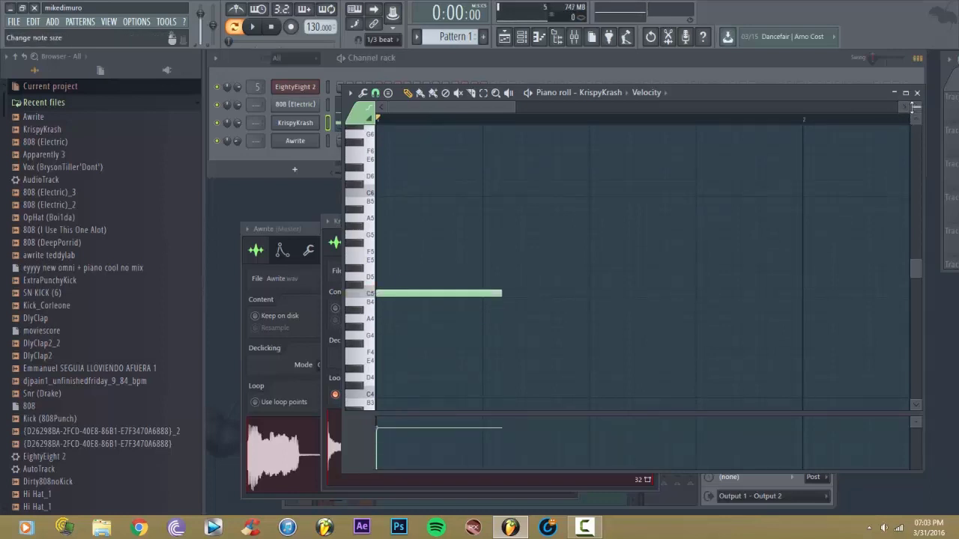
pyautogui.scroll(2, 916, 108)
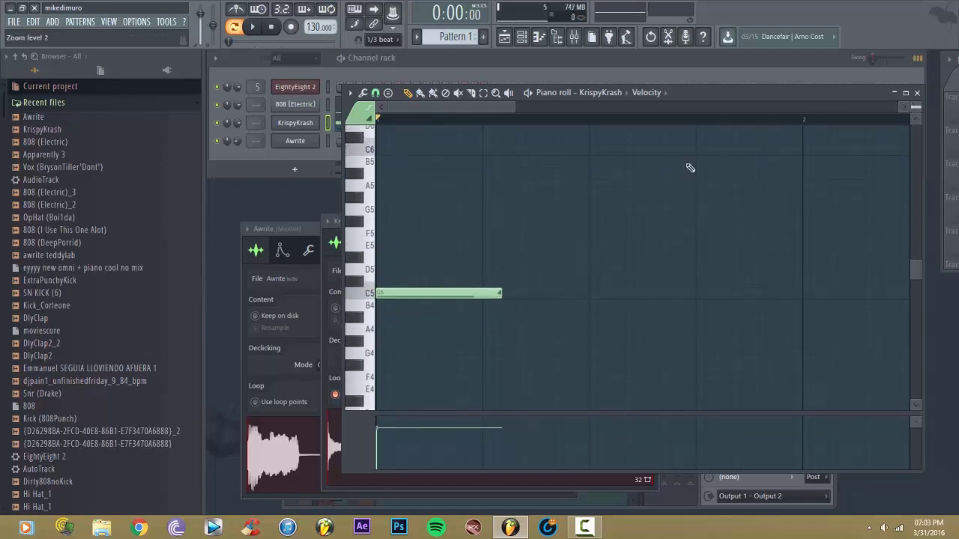
pyautogui.doubleClick(404, 293)
pyautogui.click(414, 247)
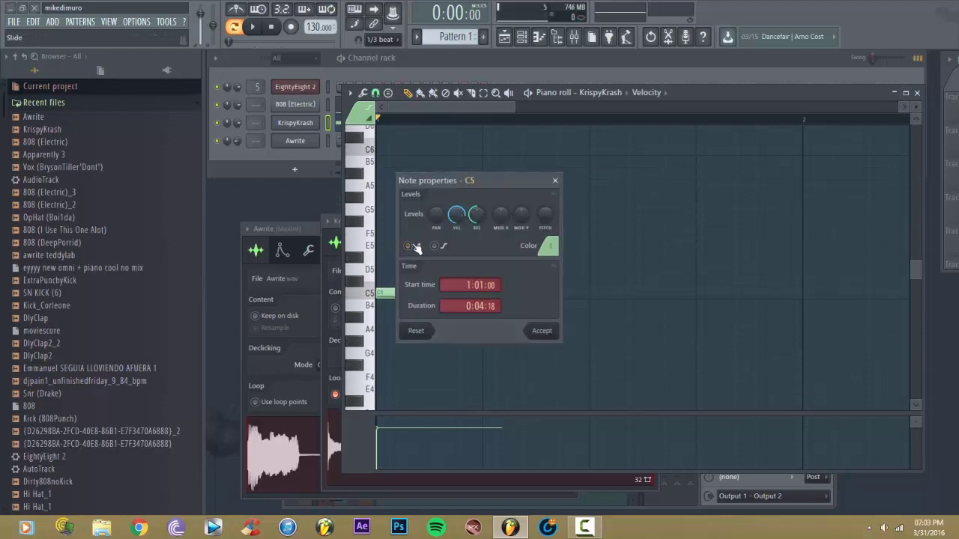
pyautogui.press('Return')
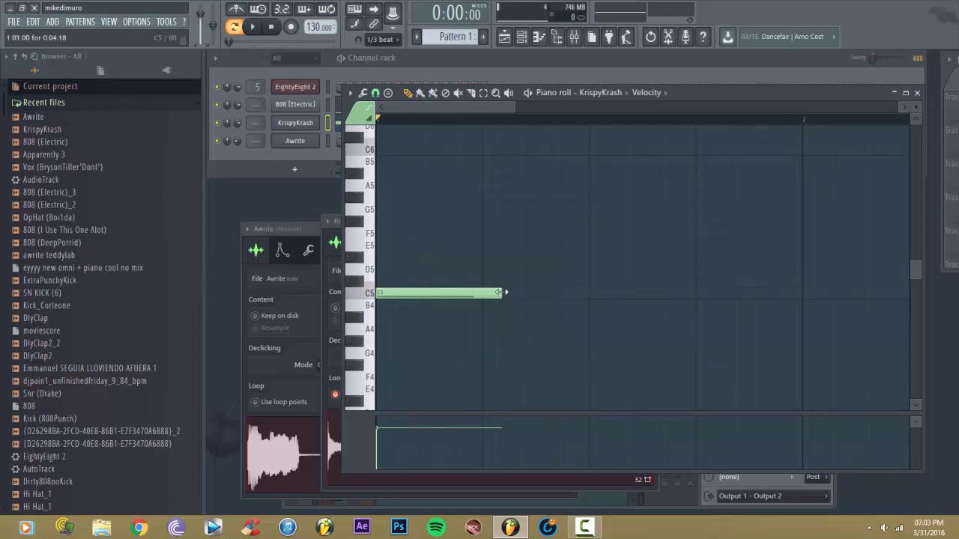
pyautogui.moveTo(505, 292); pyautogui.dragTo(584, 287)
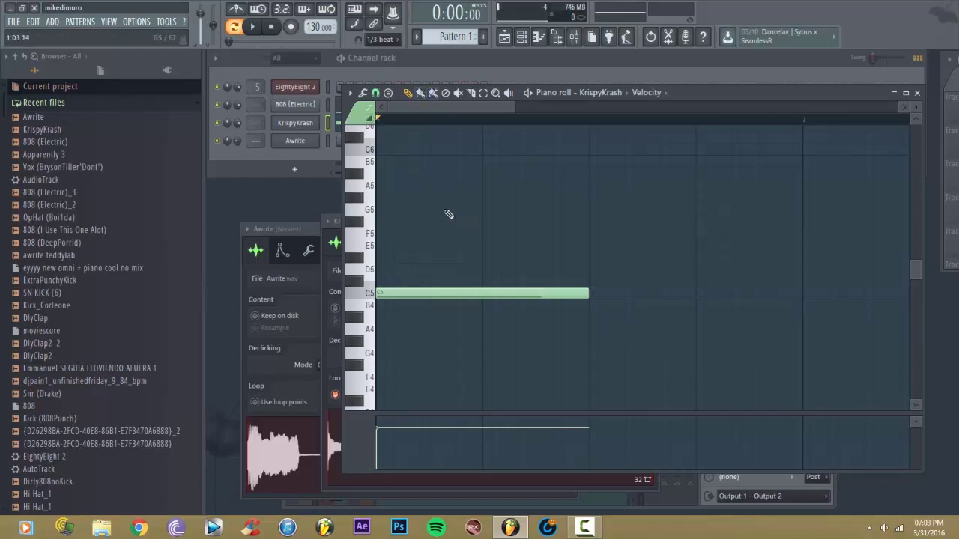
# Draw a short A5 note above the base, then add and remove several test notes
pyautogui.moveTo(431, 187)
pyautogui.mouseDown()
pyautogui.moveTo(473, 188)
pyautogui.moveTo(447, 187)
pyautogui.mouseUp()
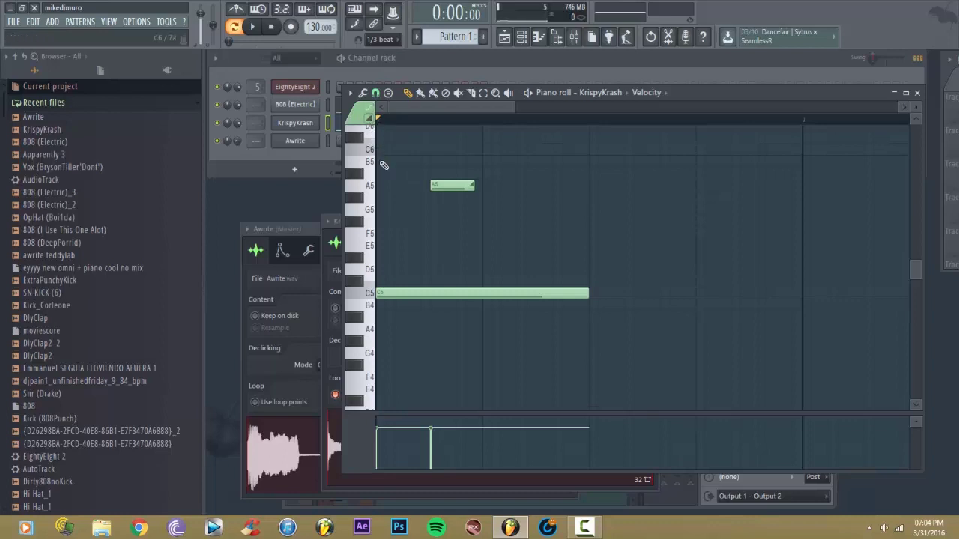
pyautogui.click(435, 221)
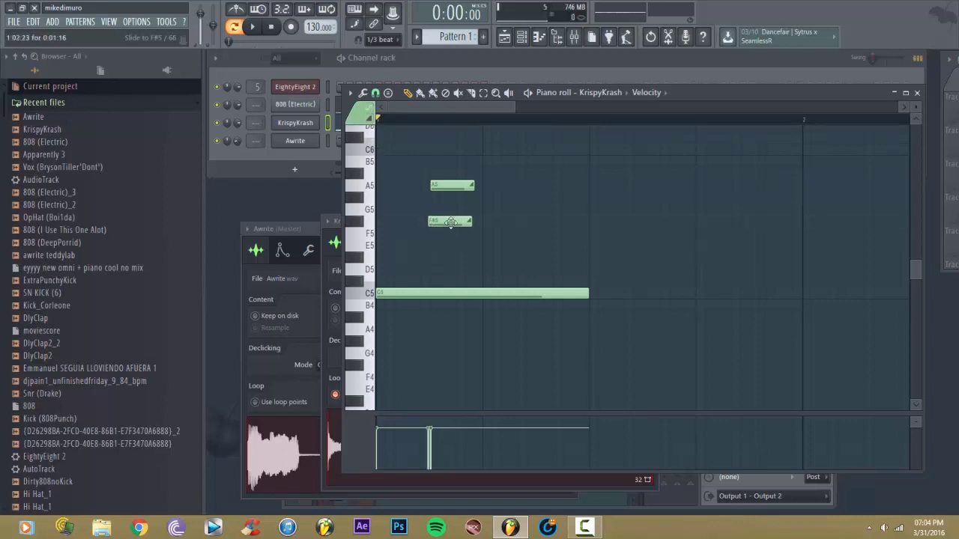
pyautogui.click(446, 245)
pyautogui.click(531, 233)
pyautogui.click(574, 161)
pyautogui.moveTo(686, 197)
pyautogui.mouseDown()
pyautogui.moveTo(704, 201)
pyautogui.moveTo(704, 240)
pyautogui.moveTo(738, 336)
pyautogui.mouseUp()
pyautogui.rightClick(704, 196)
pyautogui.rightClick(594, 161)
pyautogui.rightClick(547, 233)
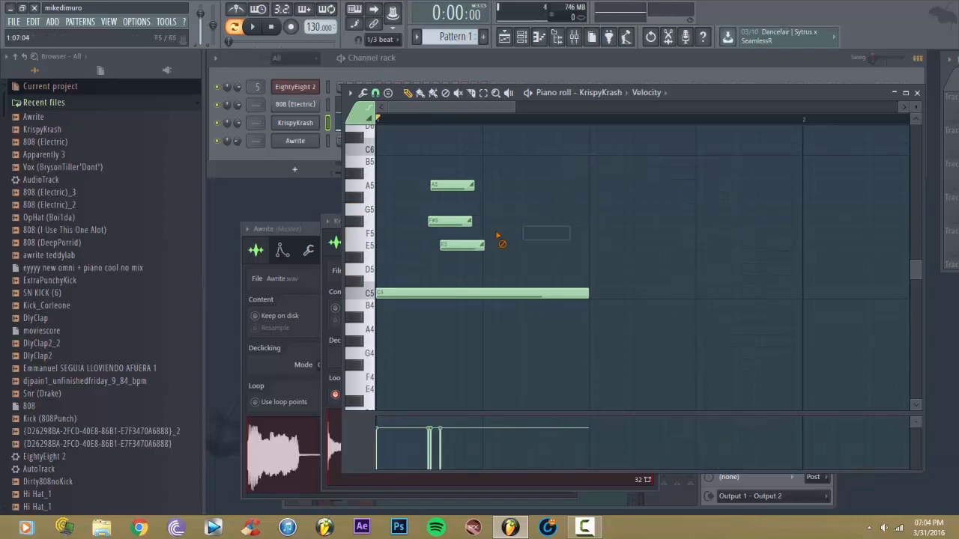
pyautogui.rightClick(450, 221)
pyautogui.rightClick(461, 245)
# Preview the crash pattern, try a longer A5 note, undo it and keep A5 short
pyautogui.press('space')
pyautogui.press('space')
pyautogui.click(224, 105)
pyautogui.press('space')
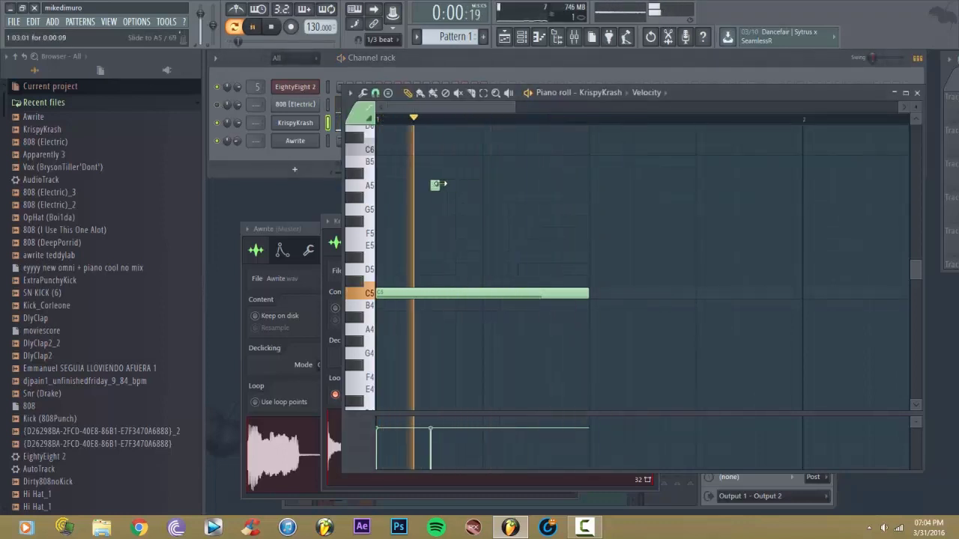
pyautogui.moveTo(472, 184); pyautogui.dragTo(796, 182)
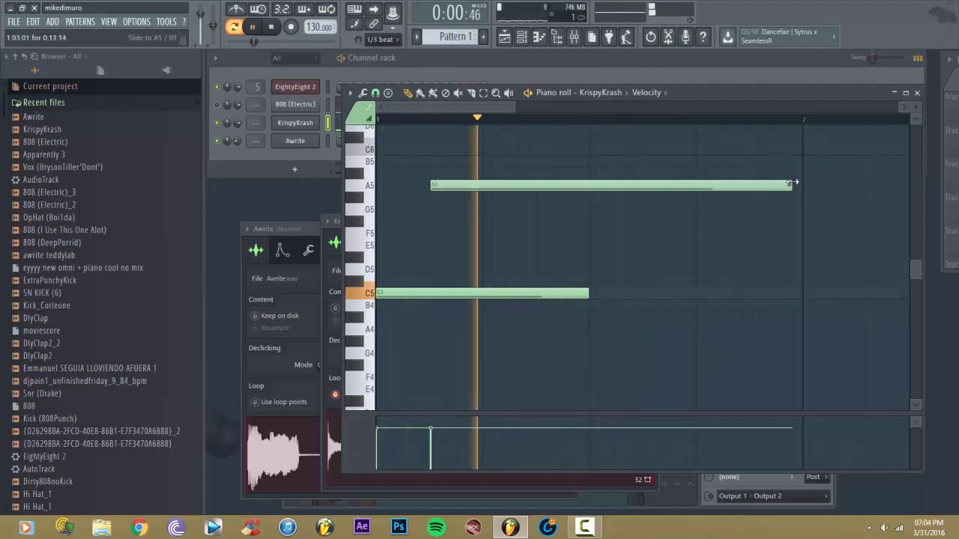
pyautogui.press('space')
pyautogui.hotkey('ctrl', 'z')
pyautogui.moveTo(486, 182); pyautogui.dragTo(470, 182)
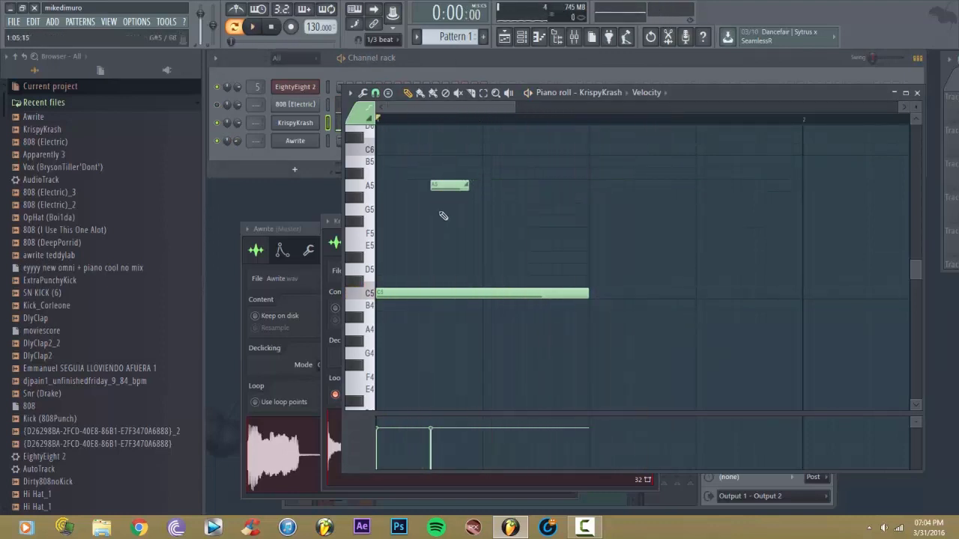
# Add a tiny high slide note, ending at C#6 slightly earlier, and preview the glide
pyautogui.click(546, 134)
pyautogui.press('space')
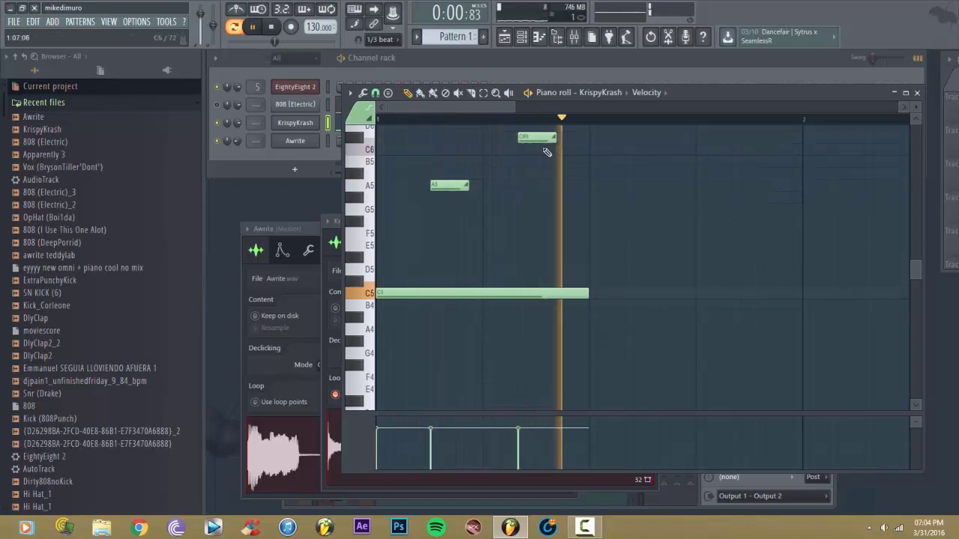
pyautogui.press('space')
pyautogui.moveTo(546, 136); pyautogui.dragTo(487, 137)
pyautogui.press('space')
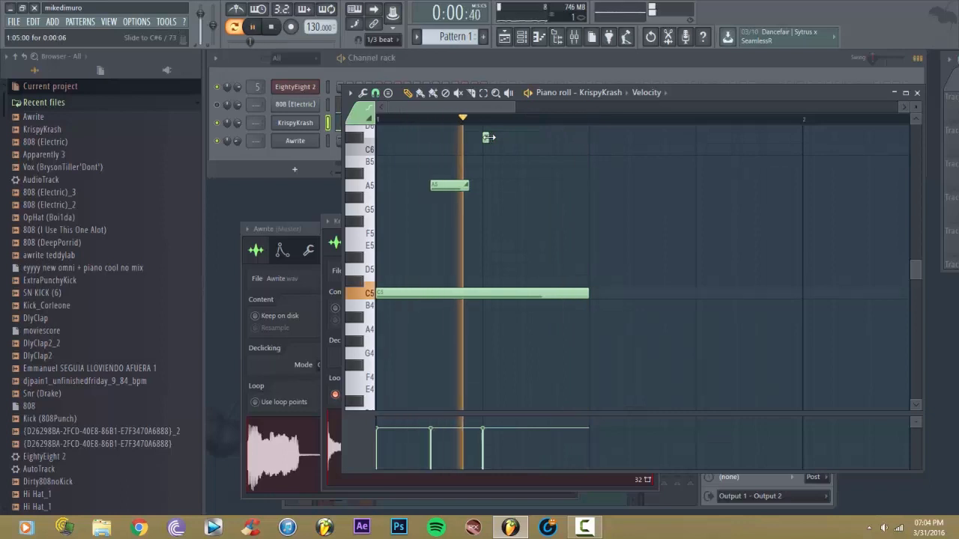
pyautogui.press('space')
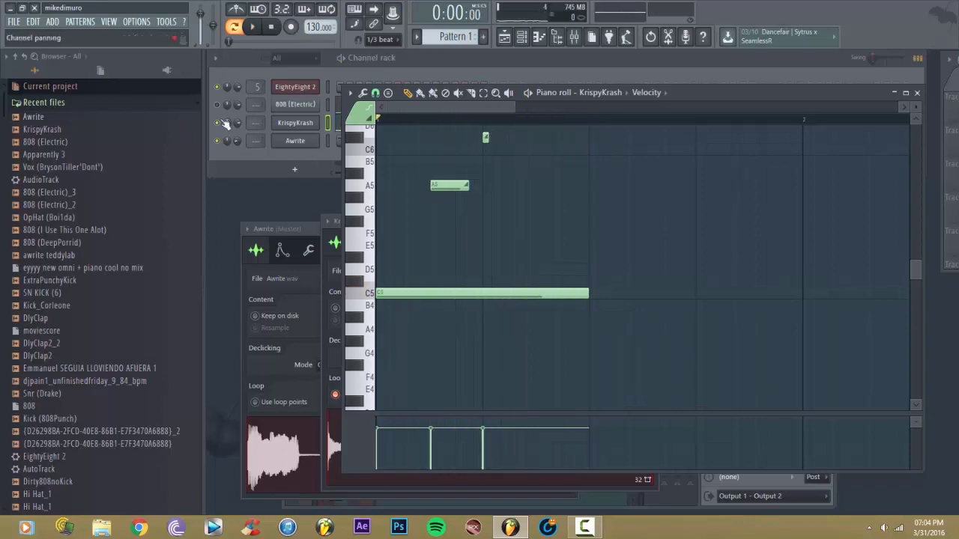
pyautogui.click(337, 177)
# Open the Awrite piano roll and draw a long C#4 note from the pattern start
pyautogui.rightClick(315, 147)
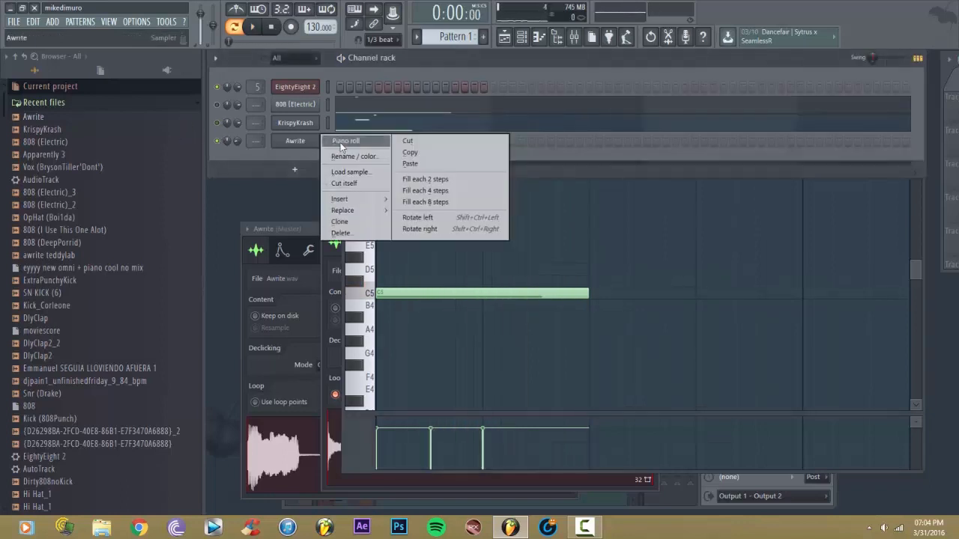
pyautogui.click(340, 142)
pyautogui.scroll(-4, 407, 276)
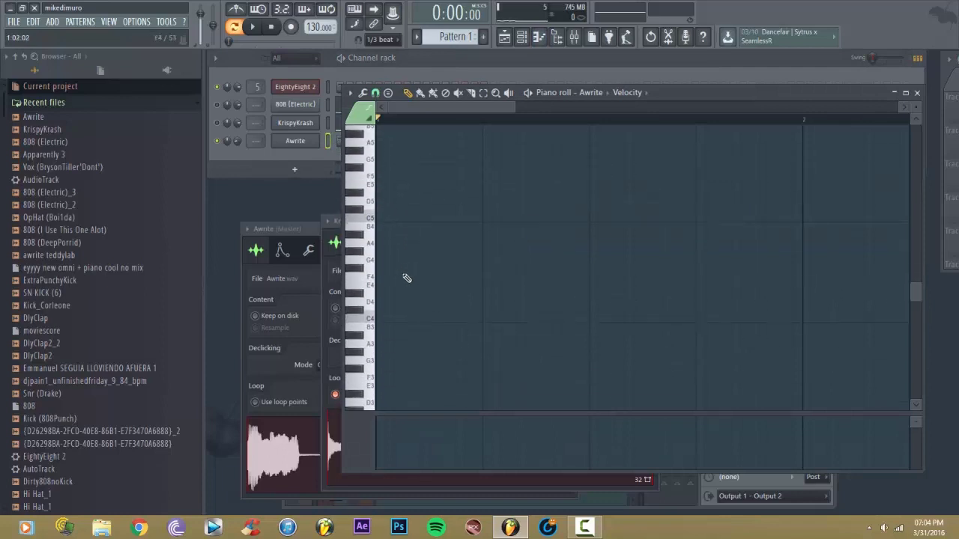
pyautogui.click(371, 309)
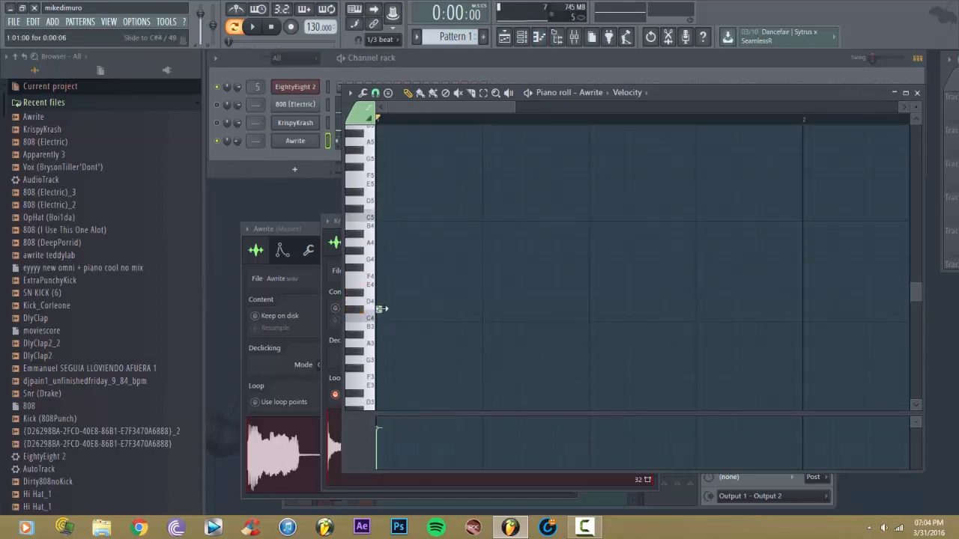
pyautogui.moveTo(391, 309); pyautogui.dragTo(611, 328)
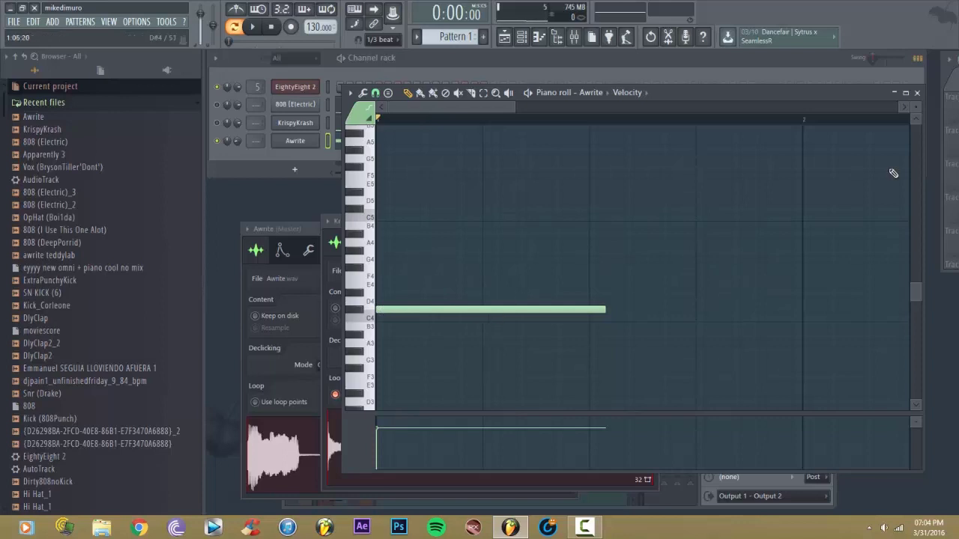
# Make the C#4 note (start 1:01:00, length 0:08:15) a regular non-slide note and play it
pyautogui.doubleClick(524, 309)
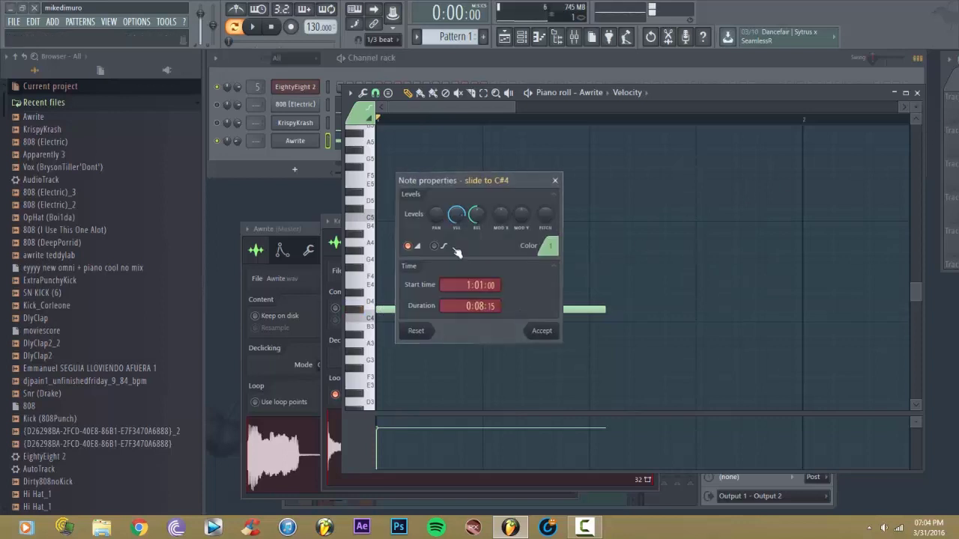
pyautogui.press('Escape')
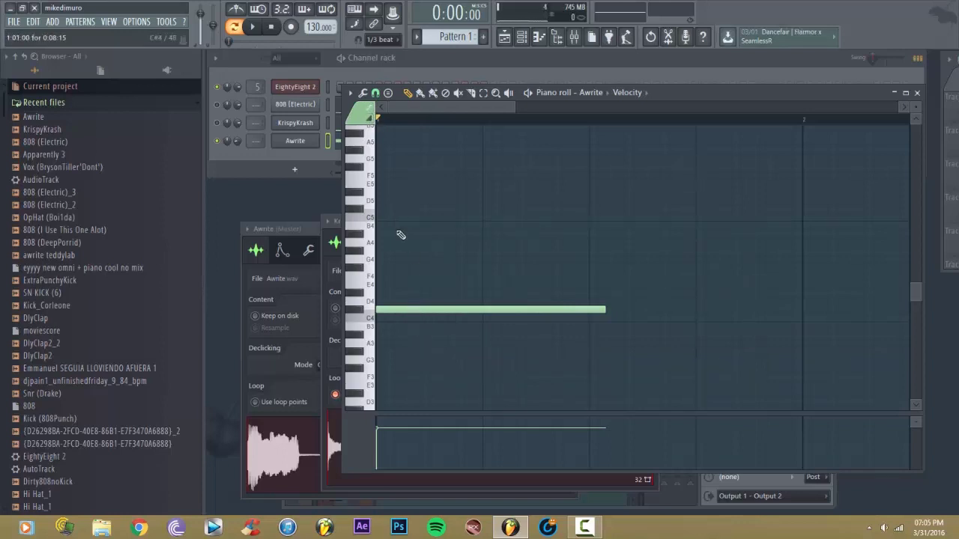
pyautogui.doubleClick(419, 308)
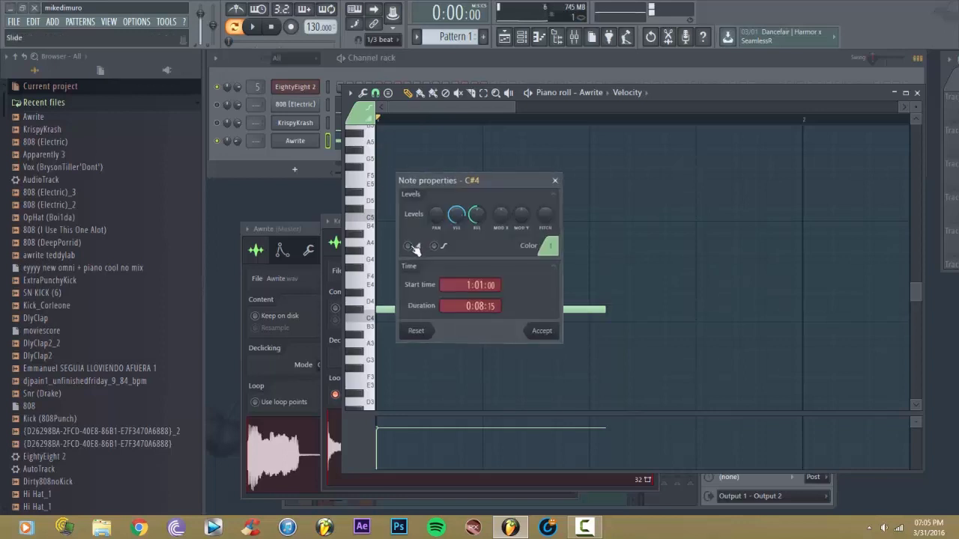
pyautogui.press('Return')
pyautogui.press('space')
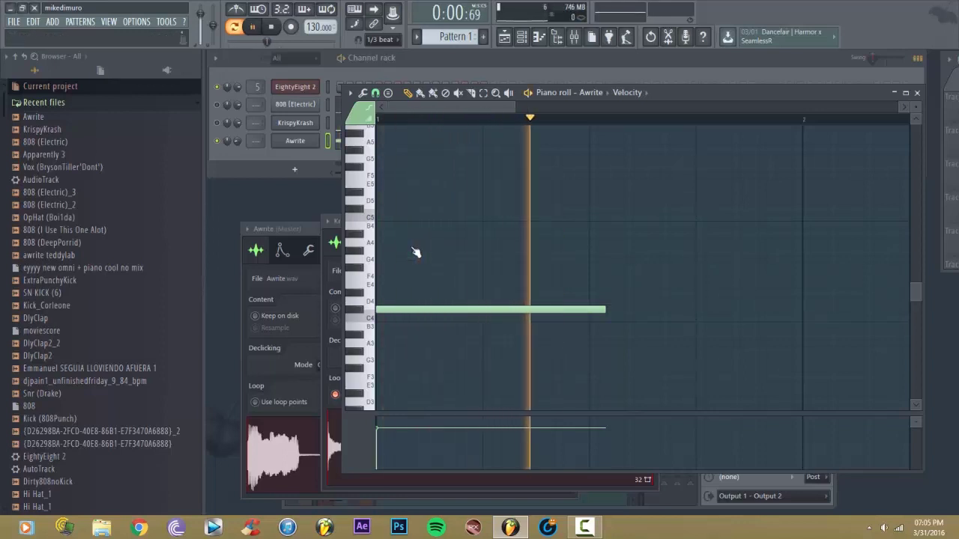
pyautogui.press('space')
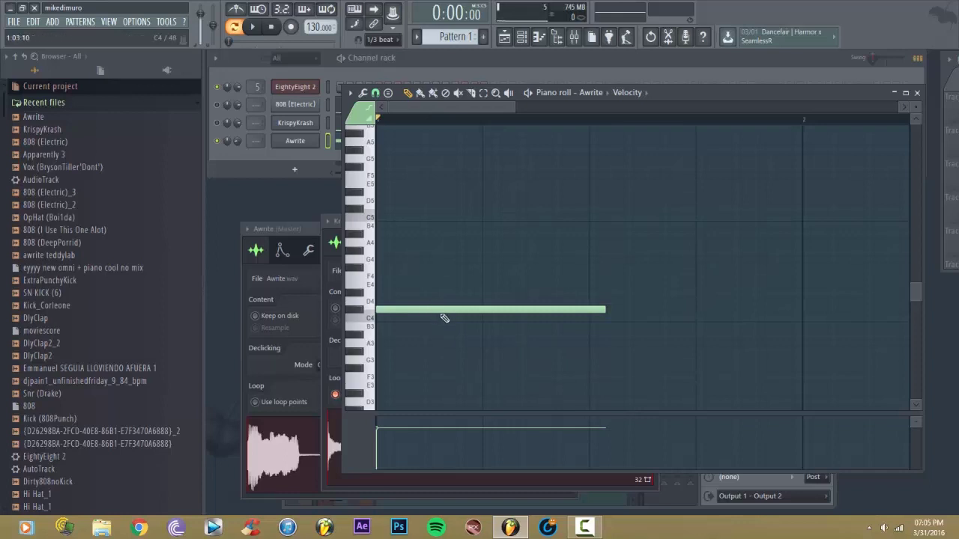
pyautogui.doubleClick(440, 312)
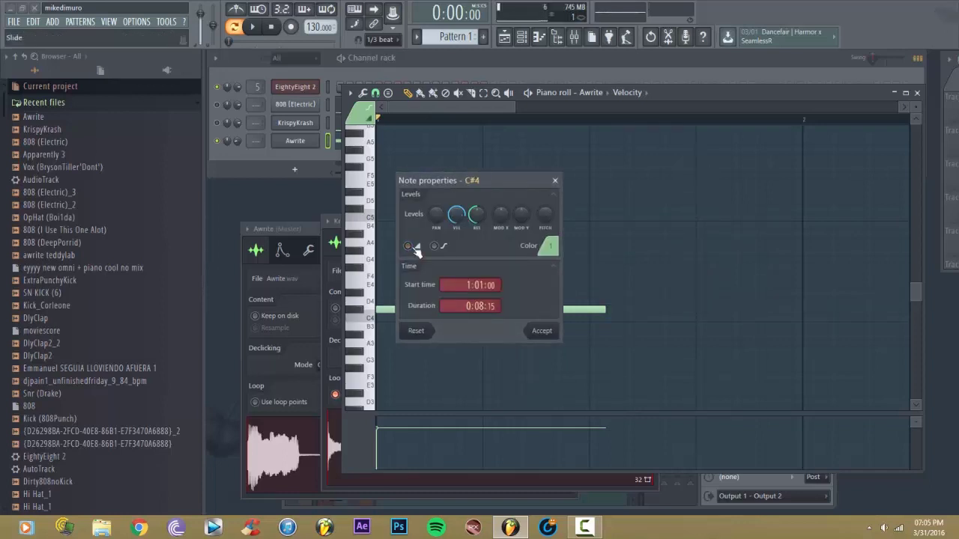
pyautogui.press('Escape')
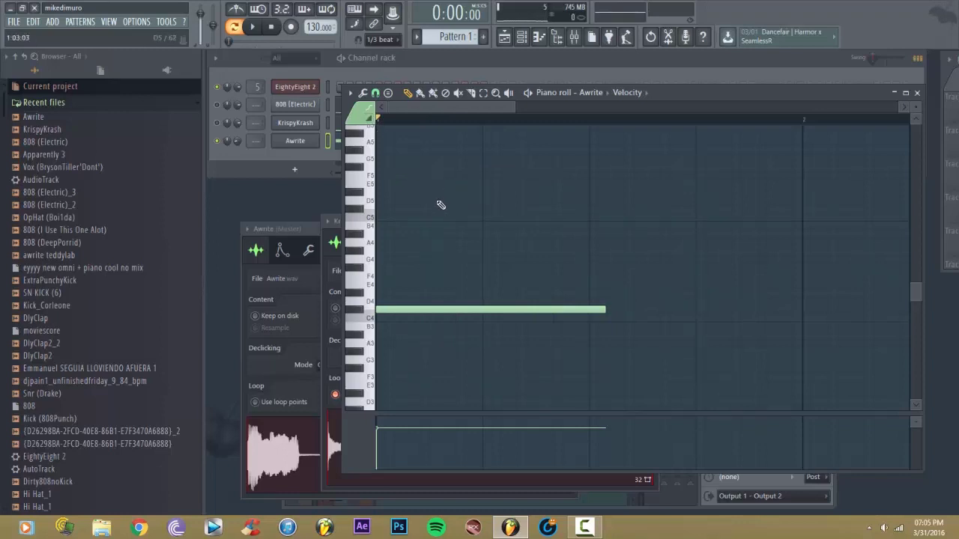
# Add a short D5 note and a tiny E4 slide note above the C#4 base, previewing playback
pyautogui.moveTo(435, 201)
pyautogui.mouseDown()
pyautogui.moveTo(553, 194)
pyautogui.moveTo(458, 200)
pyautogui.moveTo(505, 246)
pyautogui.moveTo(478, 266)
pyautogui.moveTo(475, 282)
pyautogui.mouseUp()
pyautogui.press('space')
pyautogui.press('space')
pyautogui.press('space')
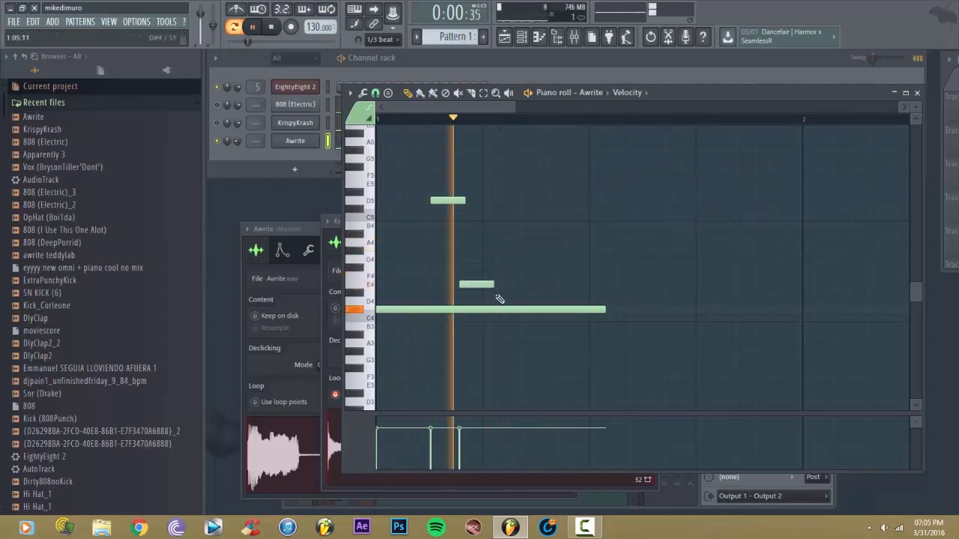
pyautogui.rightClick(487, 285)
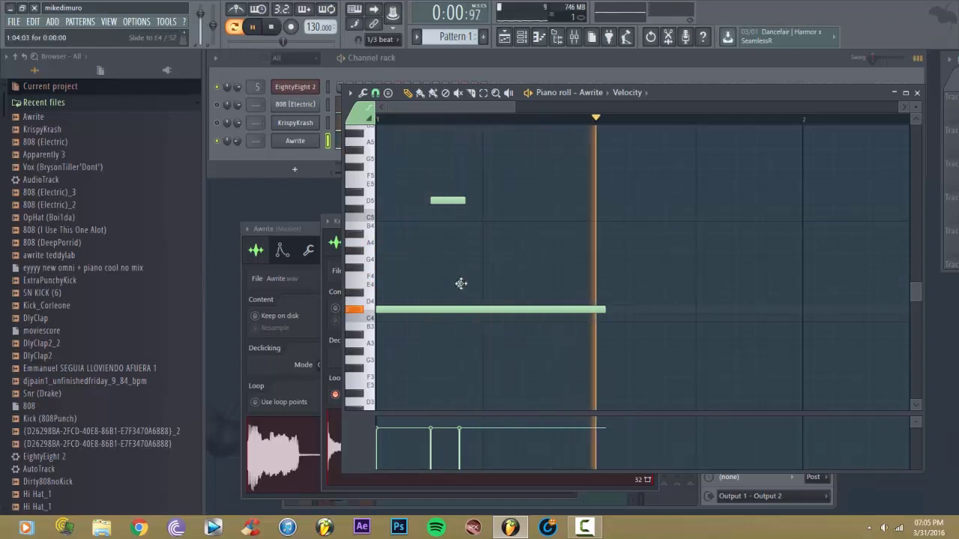
pyautogui.click(471, 283)
pyautogui.press('space')
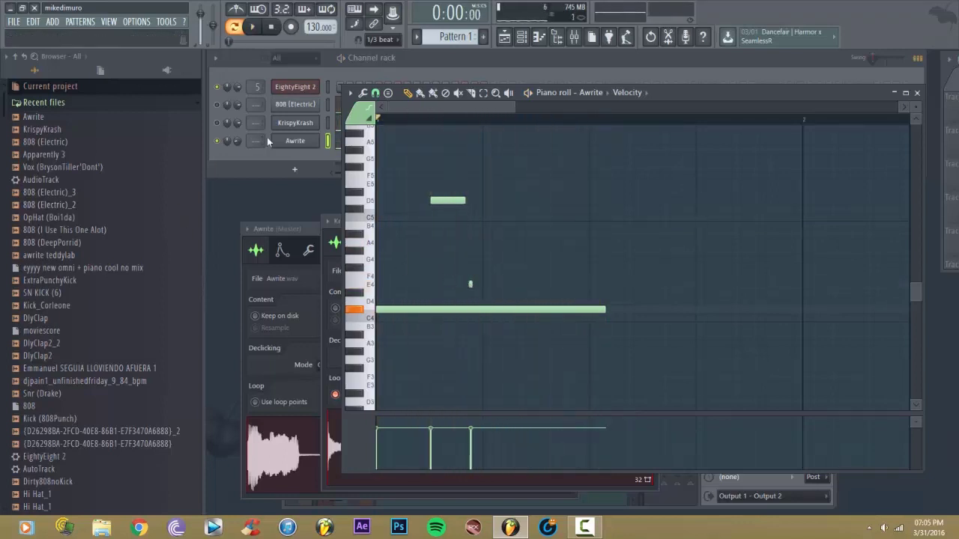
pyautogui.click(268, 153)
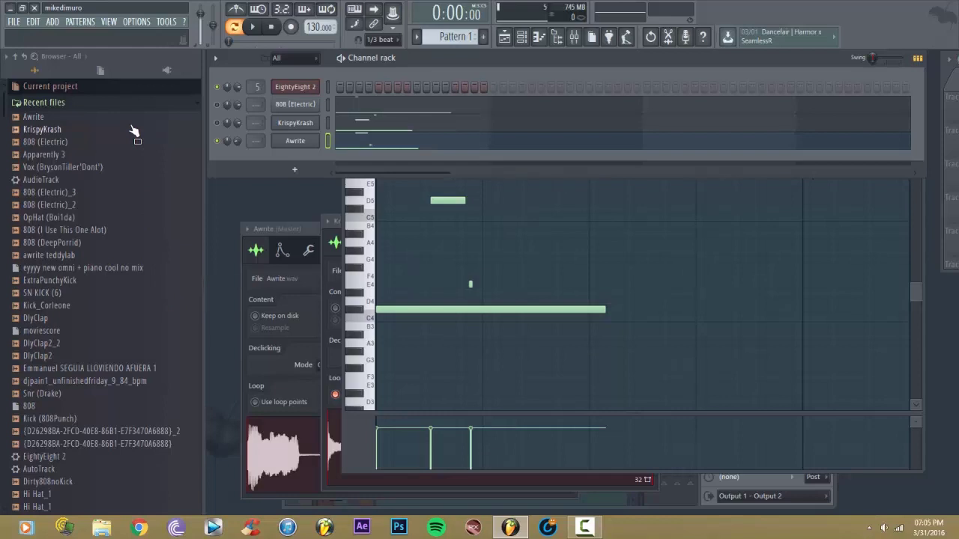
pyautogui.moveTo(133, 133); pyautogui.dragTo(279, 128)
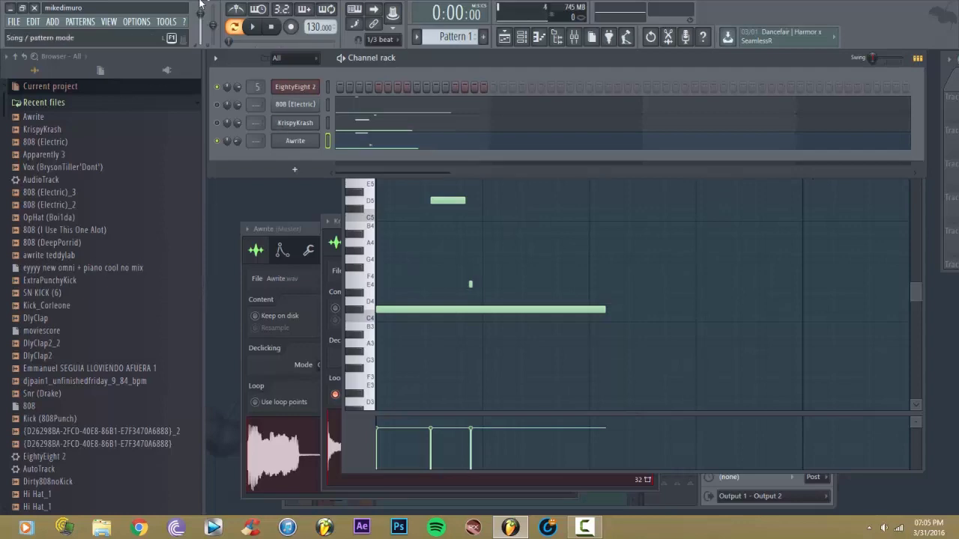
# Minimise the FL Studio window to reveal the Windows desktop
pyautogui.click(10, 7)
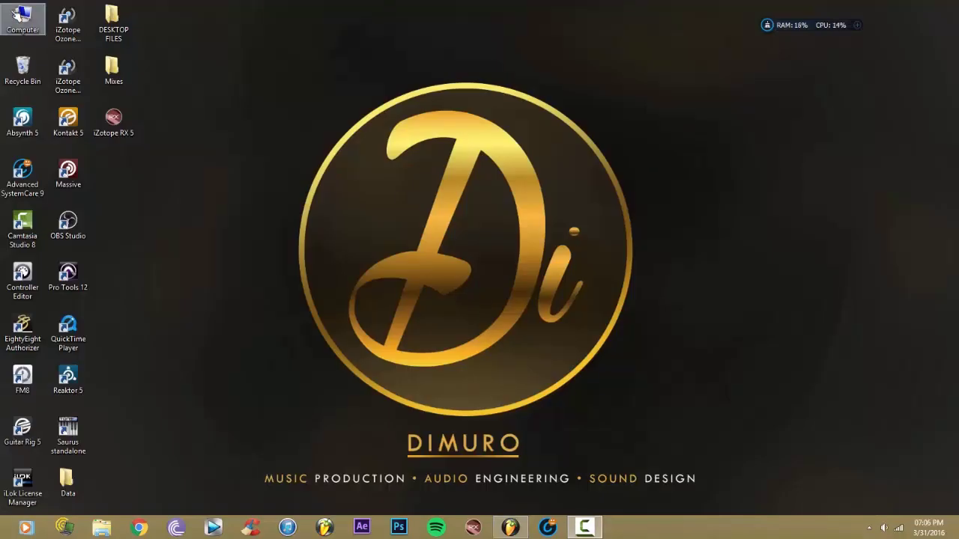